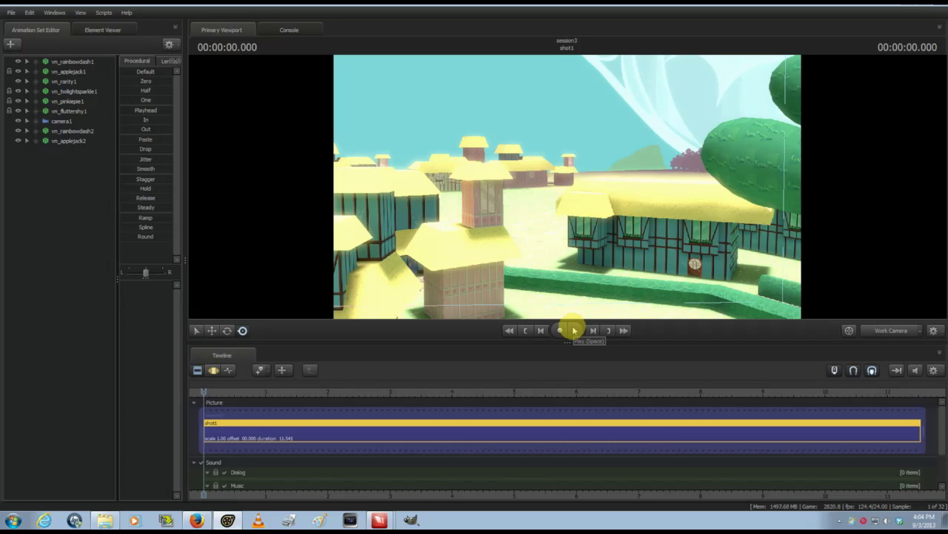
- Play the shot to 00:00:05.666 and fly the work camera to Rainbow Dash by the treehouse
click(574, 331)
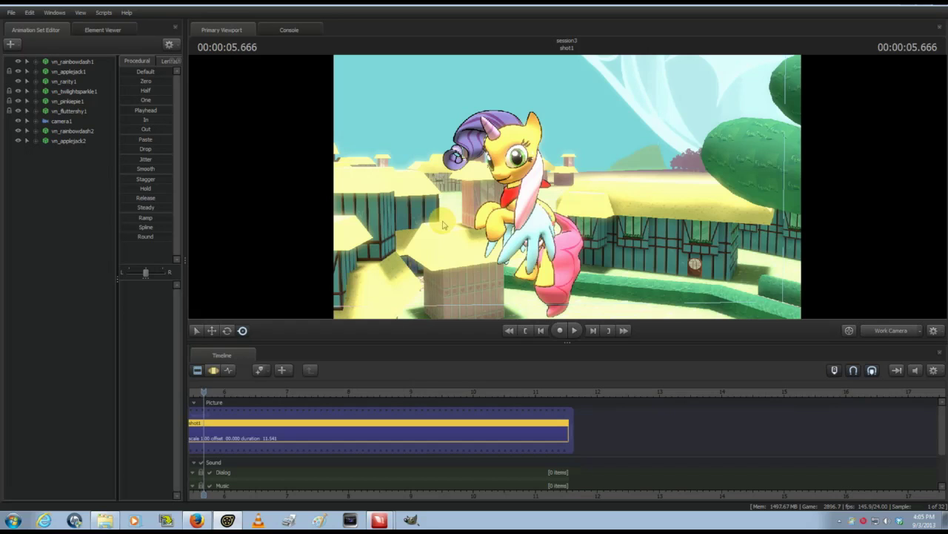
drag(568, 187, 503, 186)
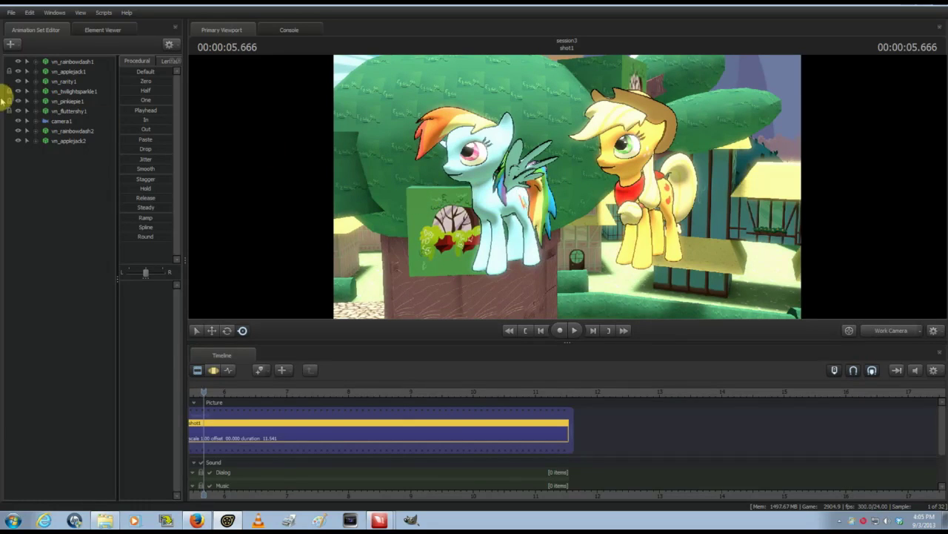
- Add override materials to the vm_rainbowdash2 animation set
click(73, 135)
right_click(73, 135)
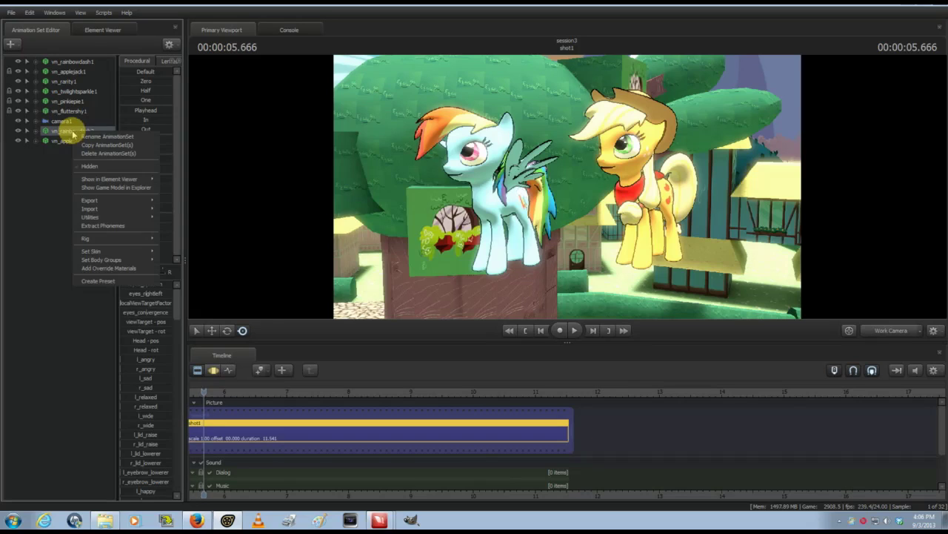
click(129, 272)
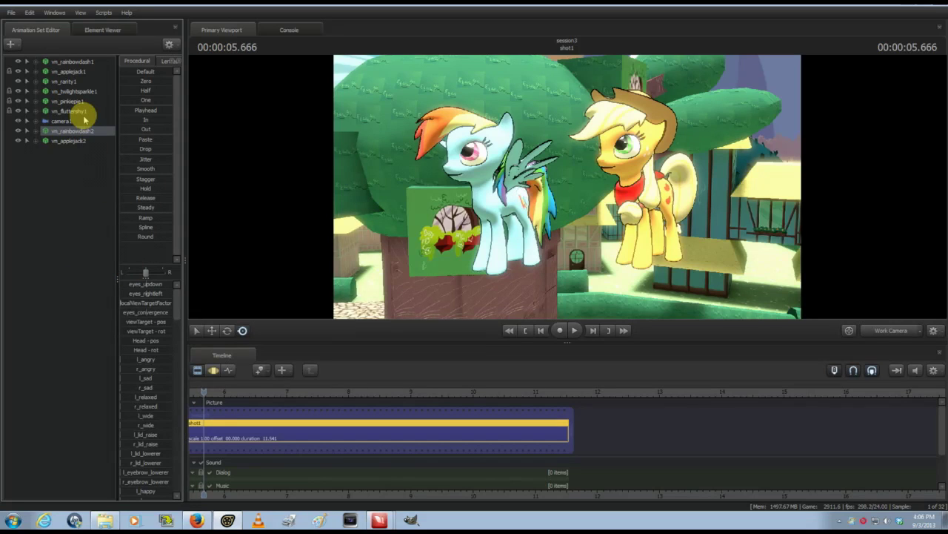
- Show vm_rainbowdash2's game model in the Element Viewer
right_click(83, 133)
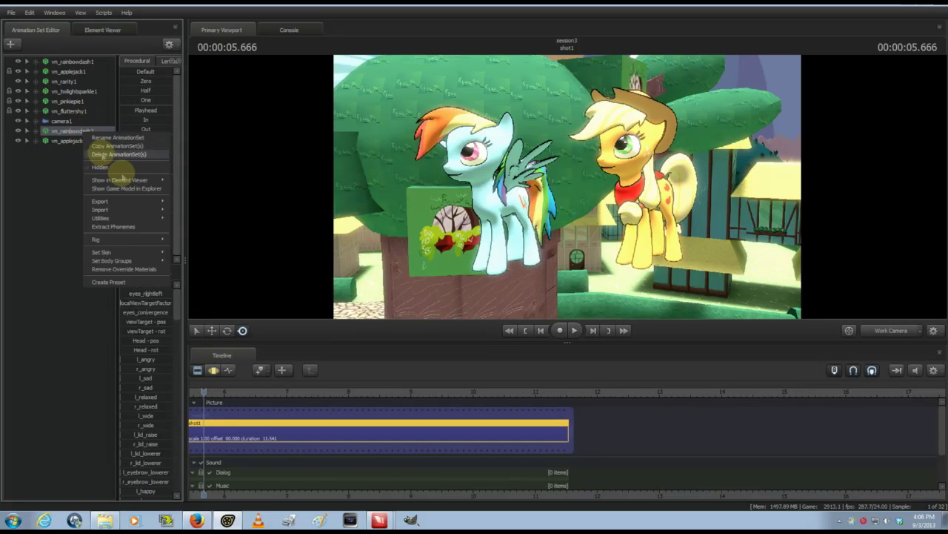
mouse_move(163, 181)
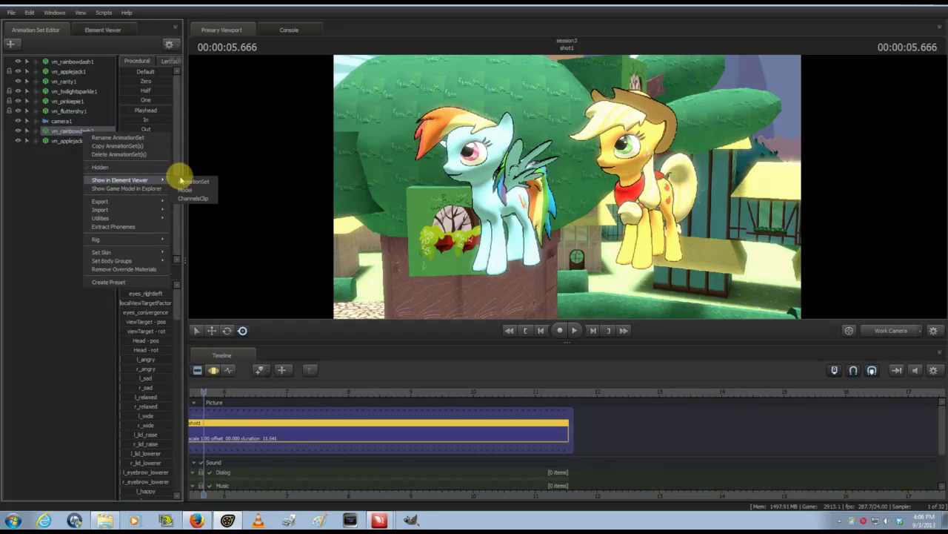
click(184, 191)
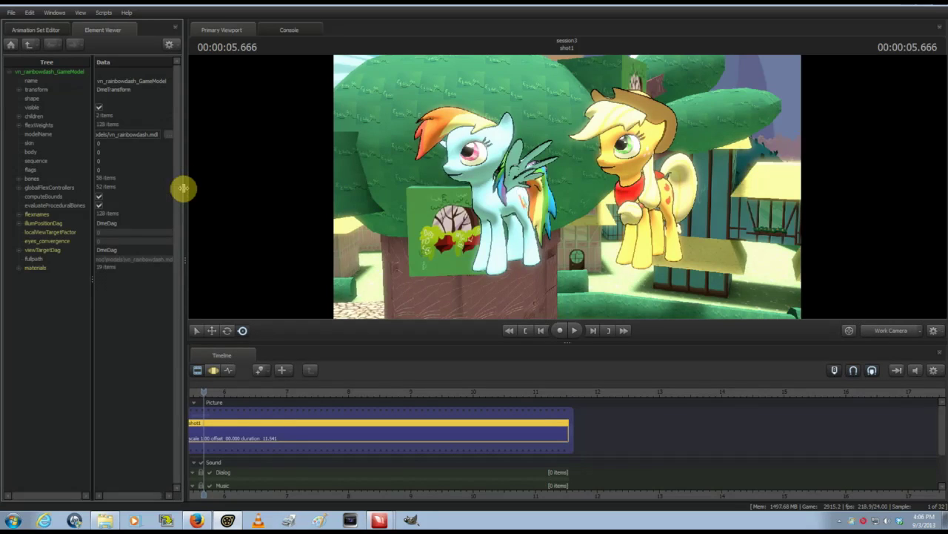
- Expand the model's materials, then the hairback and hairfront entries, in the Element Viewer
click(19, 267)
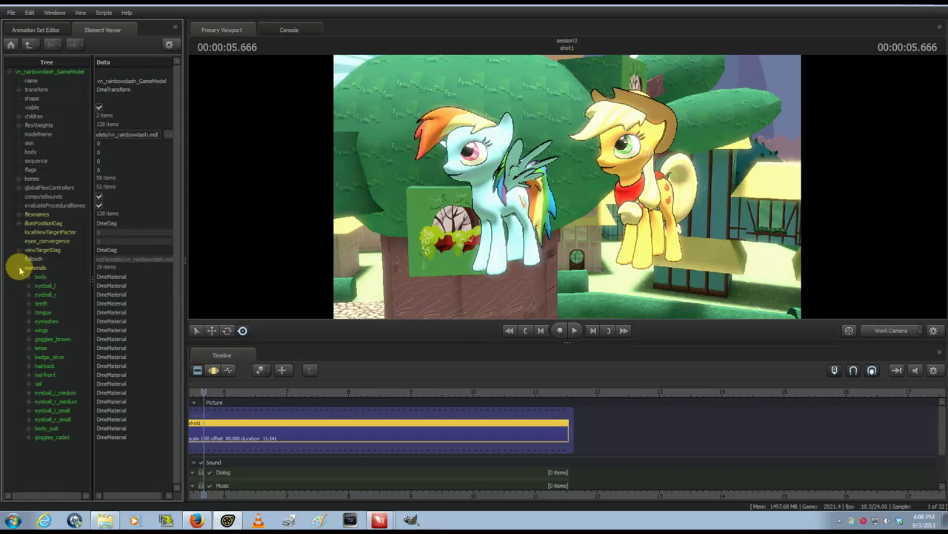
click(30, 366)
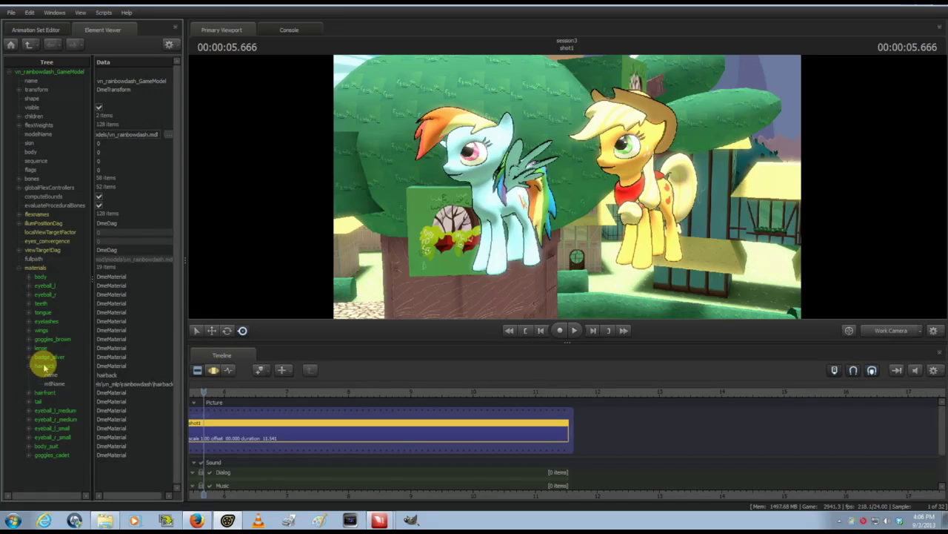
click(30, 393)
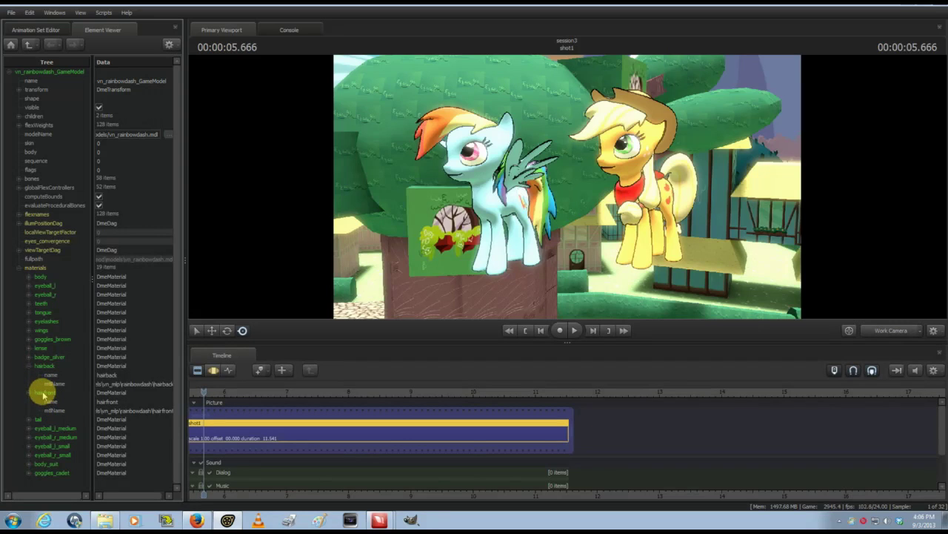
right_click(43, 395)
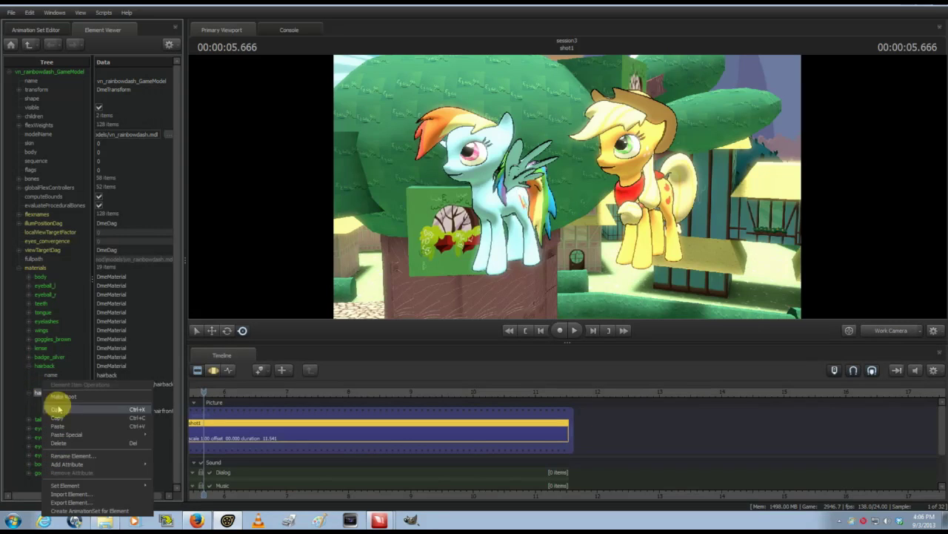
- Add a float attribute named $alpha to hairfront, hiding Rainbow Dash's front mane
mouse_move(147, 468)
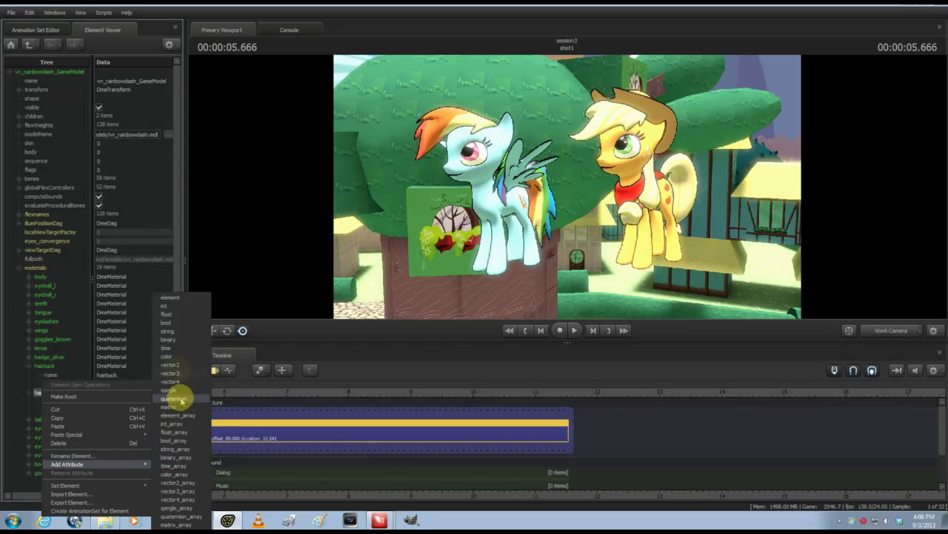
click(177, 318)
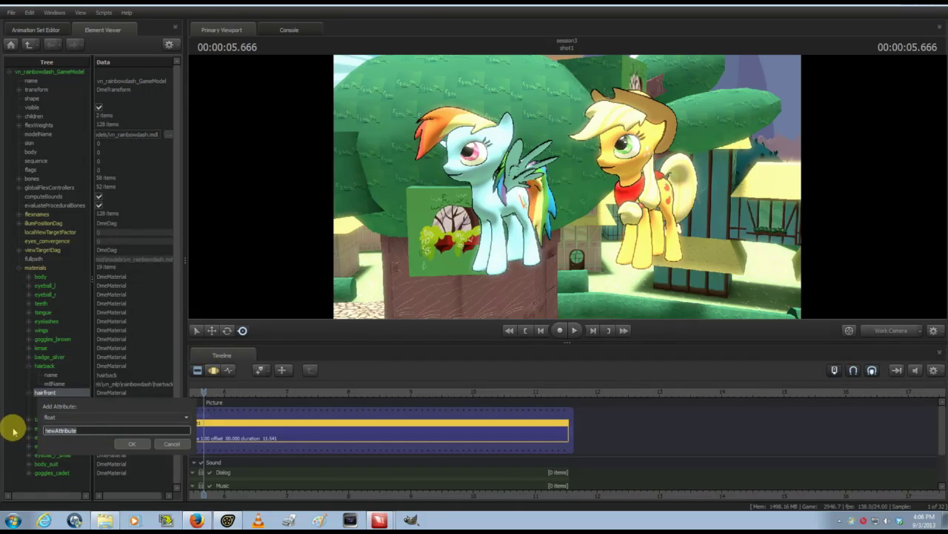
text(s)
click(132, 443)
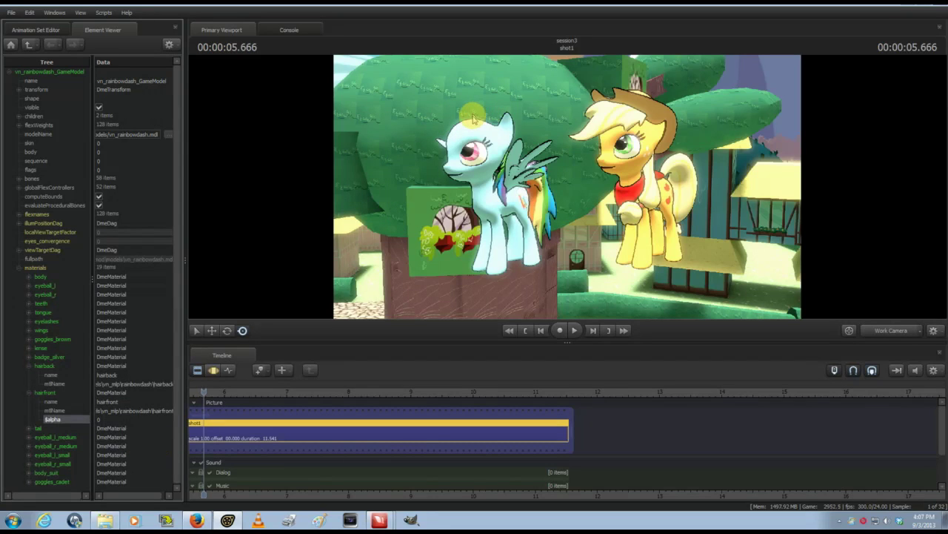
double_click(110, 421)
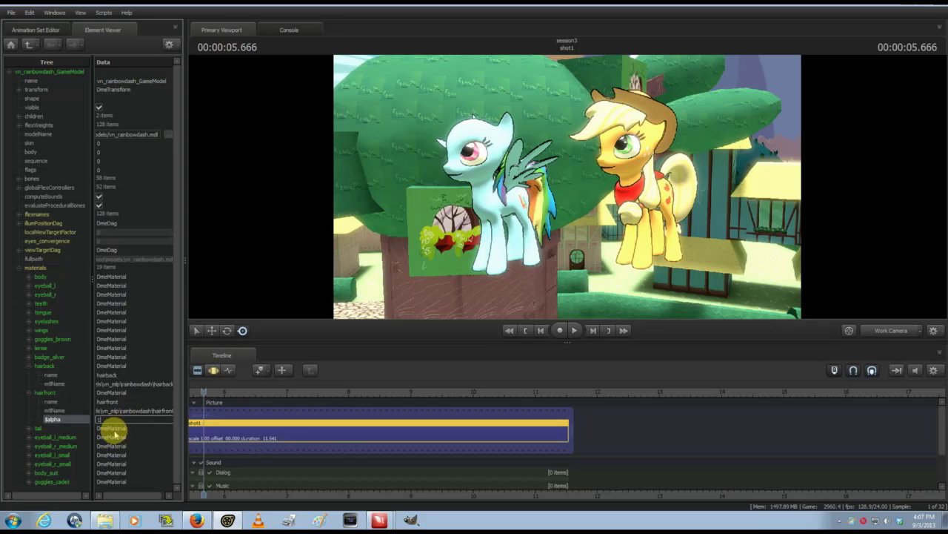
click(116, 430)
double_click(111, 419)
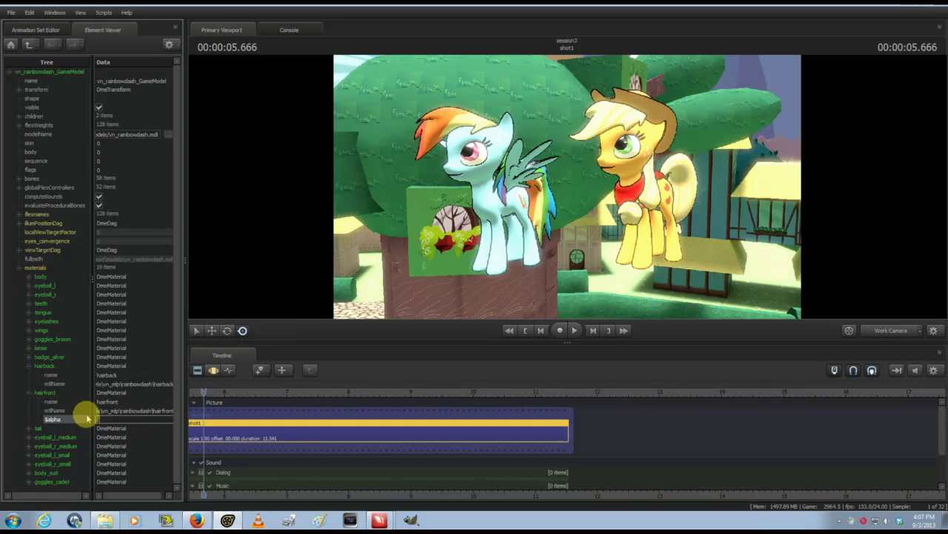
text(0.5)
click(109, 438)
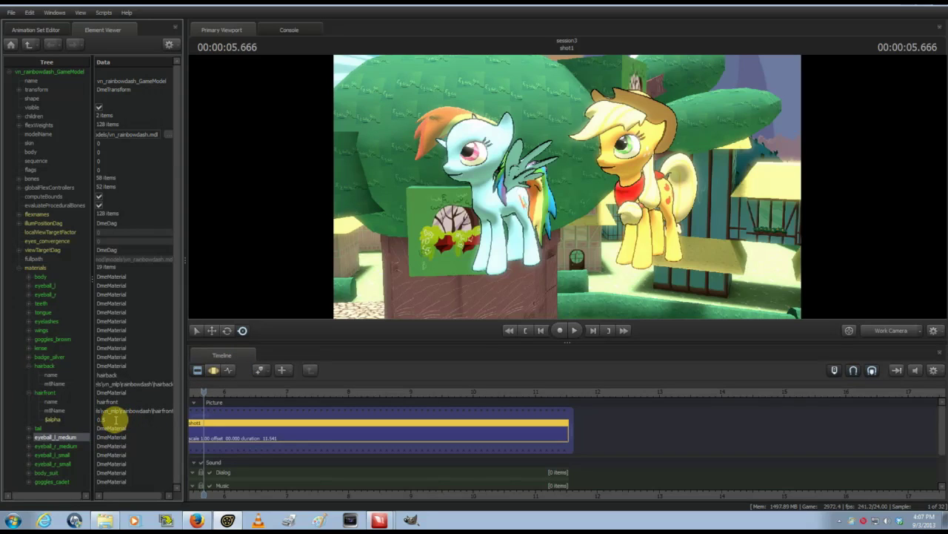
double_click(116, 419)
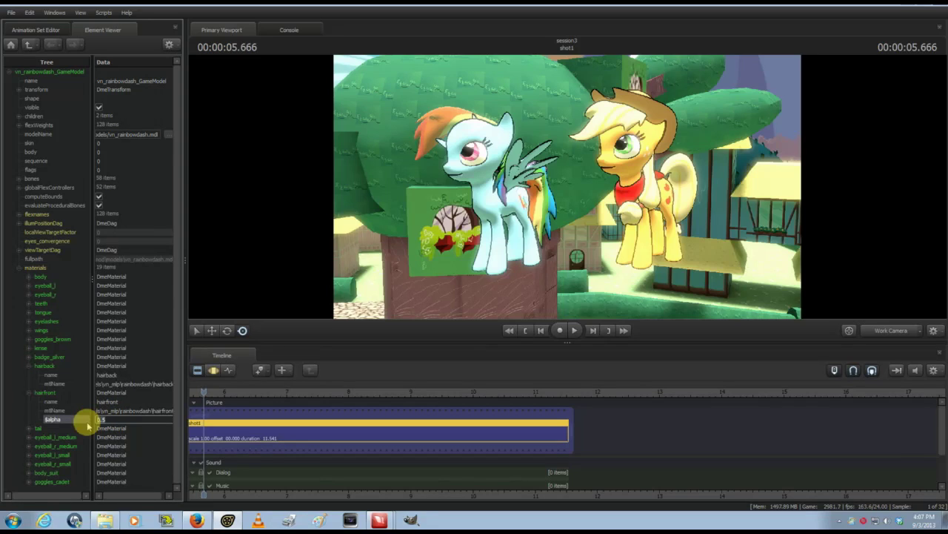
text(0)
click(125, 431)
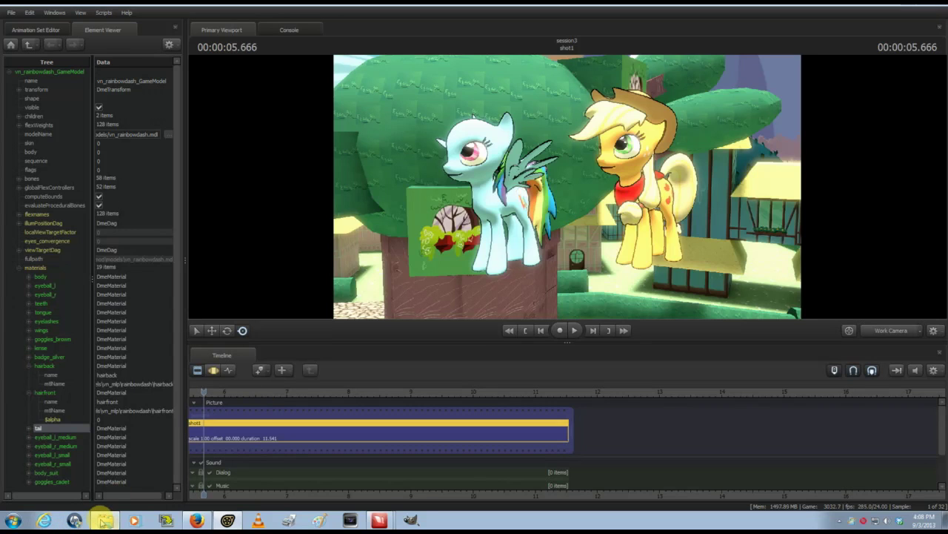
- Open the usermod folder in Explorer and browse into materials, then models
click(148, 493)
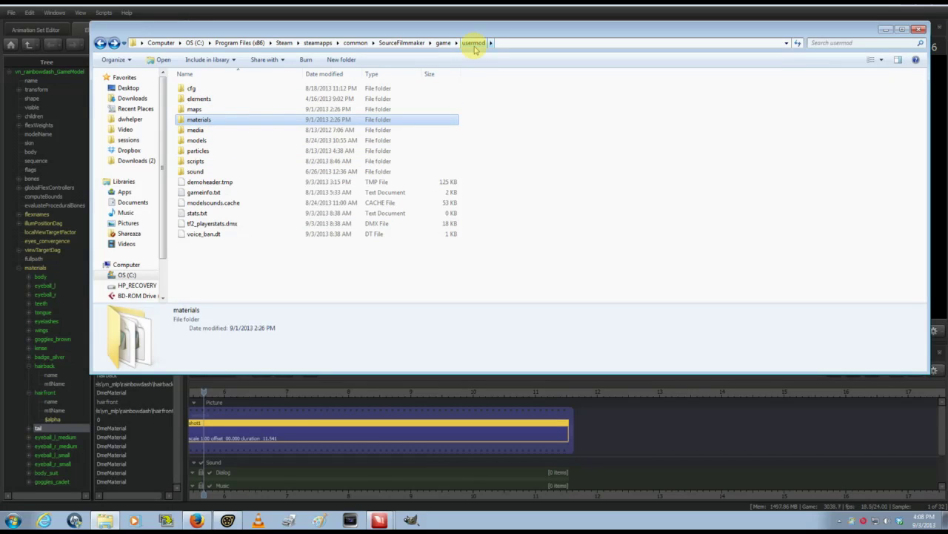
double_click(205, 122)
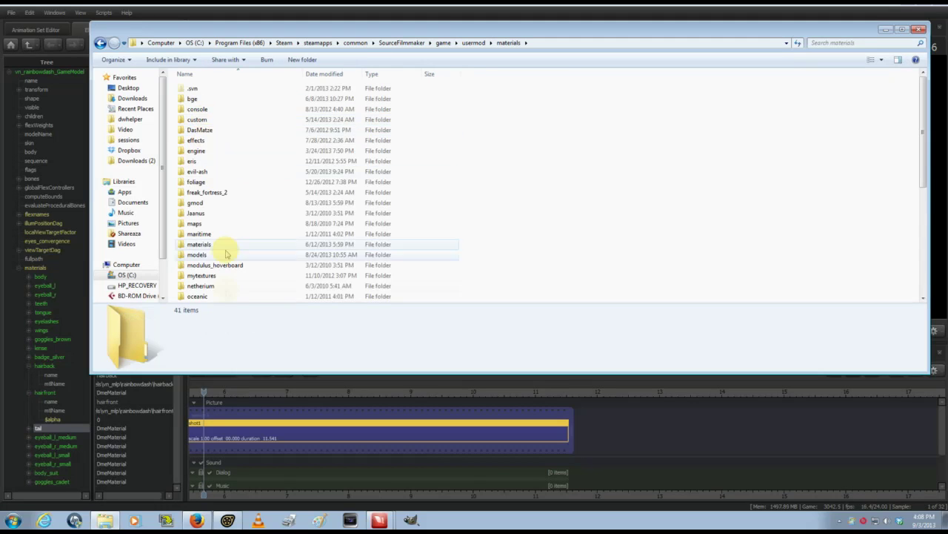
scroll(237, 256, down, 7)
scroll(234, 253, up, 2)
double_click(203, 148)
- Open VN_mlp\applejack and view hairfront.vmt in Notepad
scroll(208, 152, down, 3)
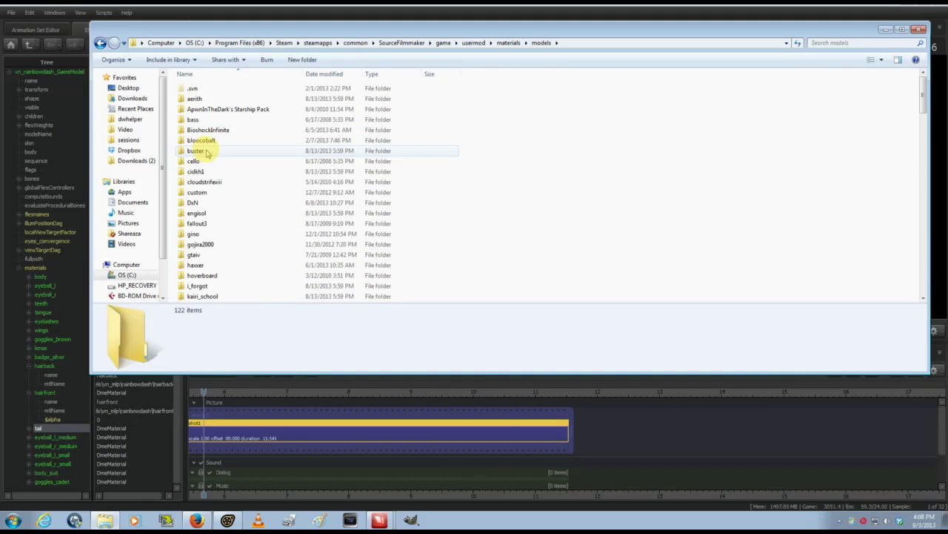
scroll(226, 221, down, 15)
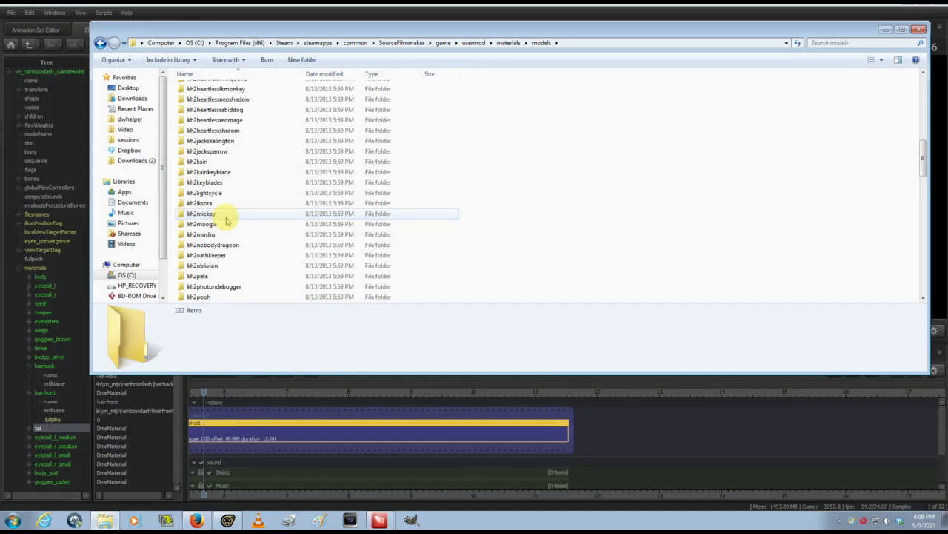
scroll(226, 220, down, 10)
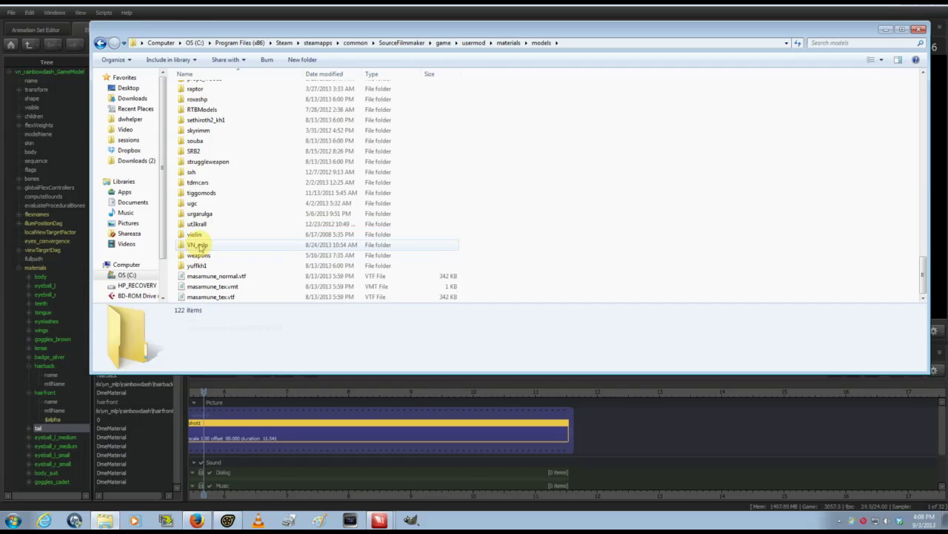
double_click(198, 244)
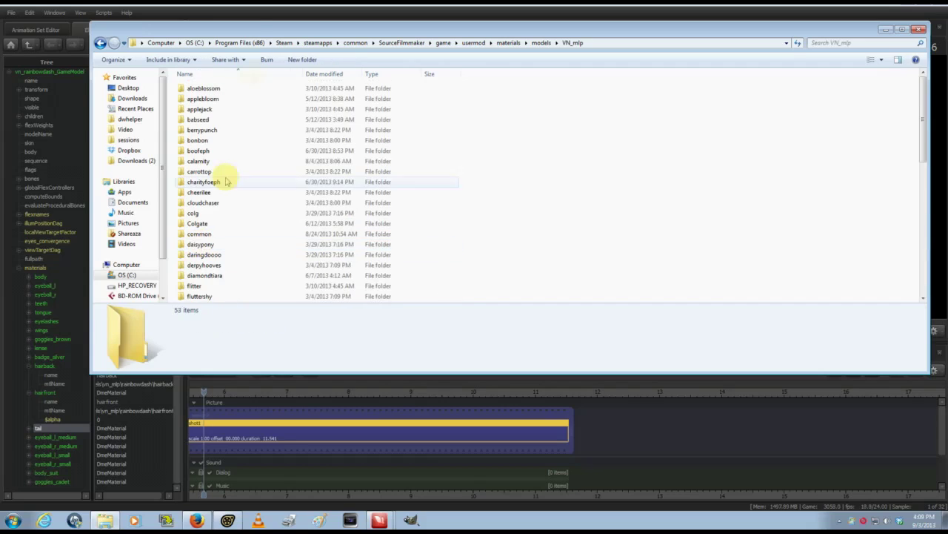
double_click(219, 114)
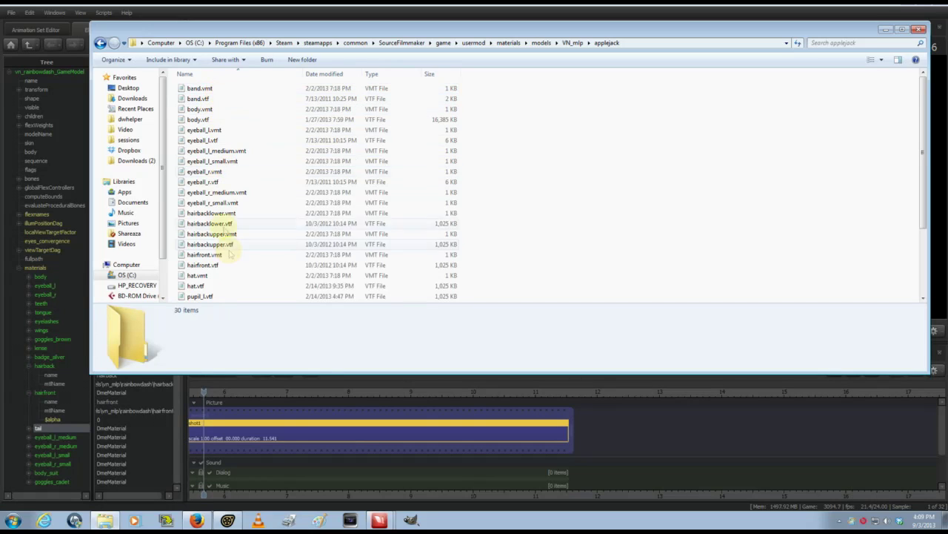
scroll(229, 248, down, 1)
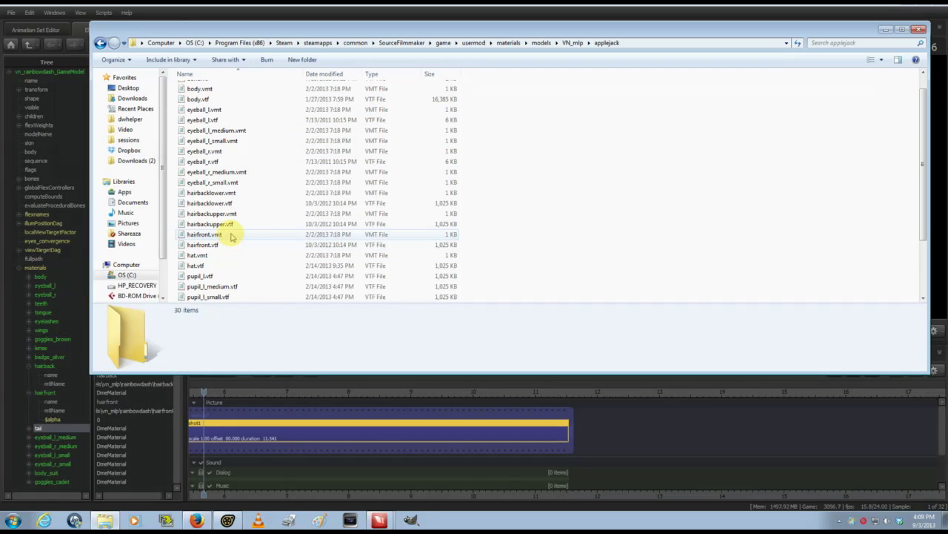
double_click(231, 235)
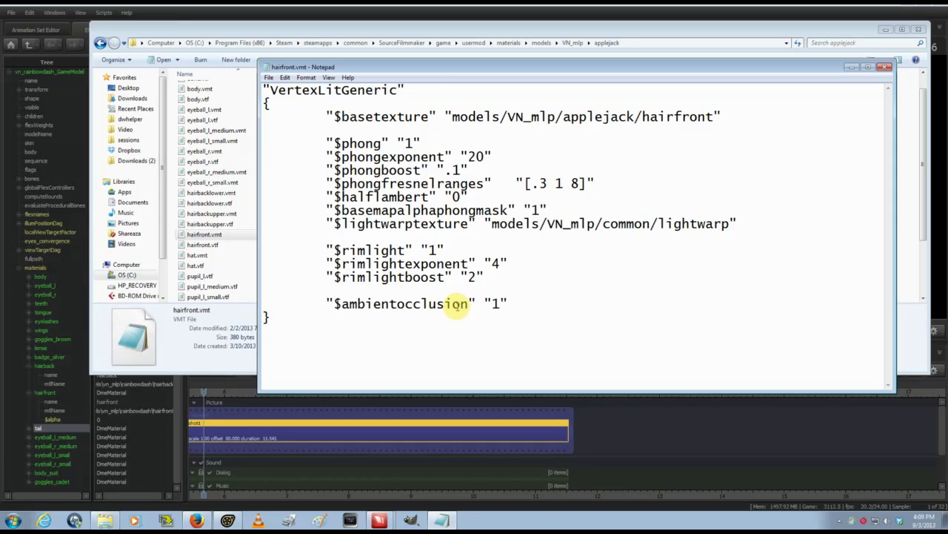
- Close hairfront.vmt in Notepad and the Explorer window to return to the scene
click(886, 68)
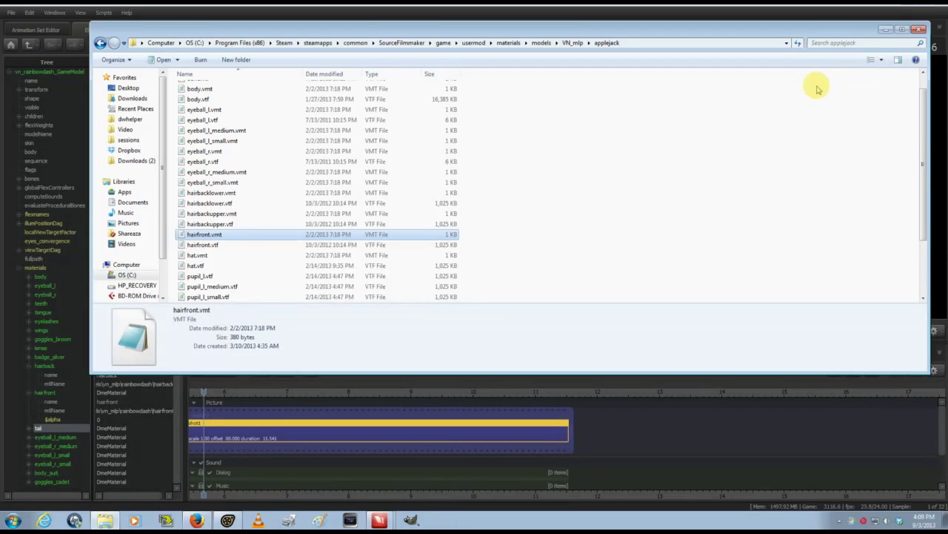
click(887, 31)
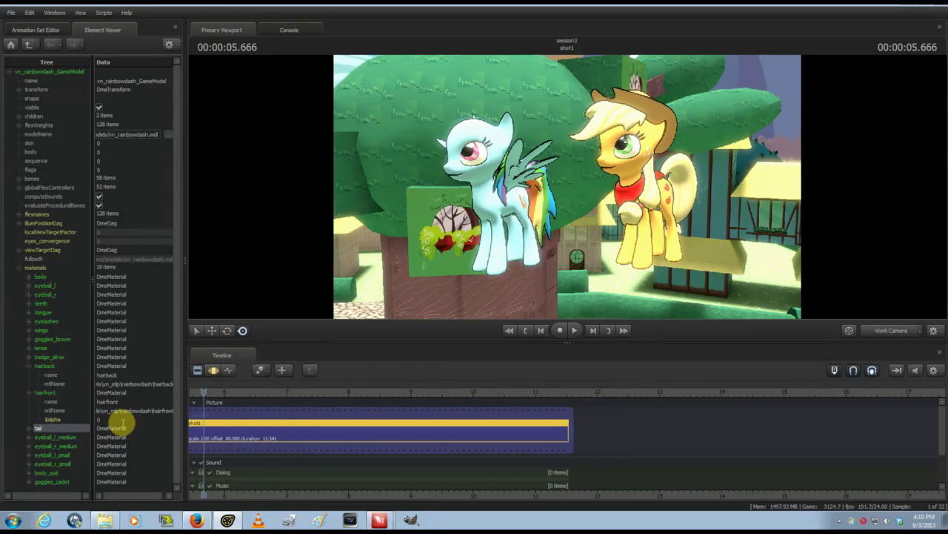
- Delete hairfront's $alpha attribute so Rainbow Dash's front mane reappears
click(59, 419)
right_click(60, 420)
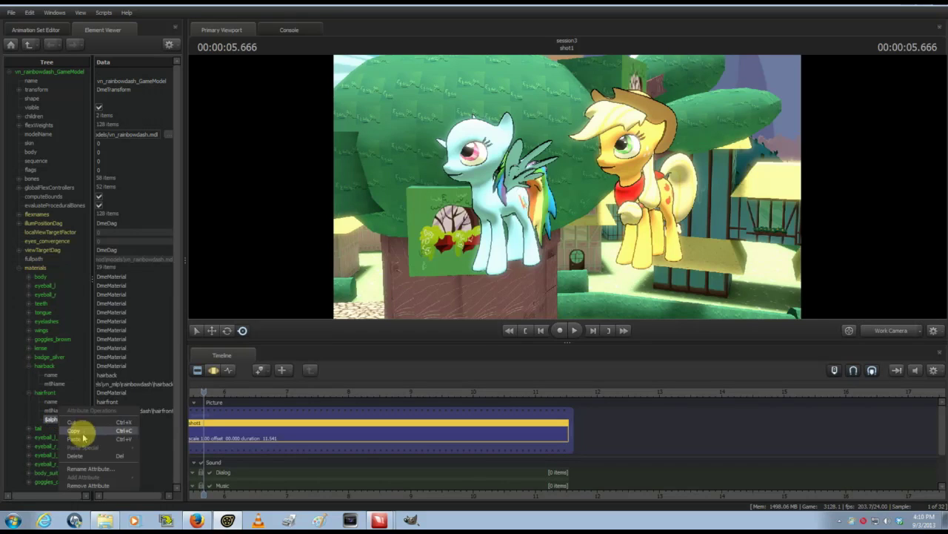
click(79, 448)
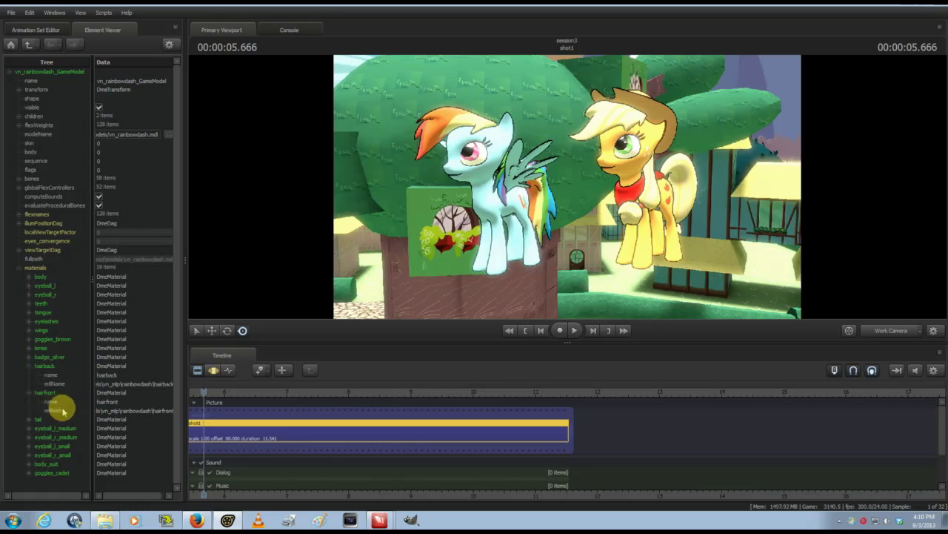
right_click(46, 391)
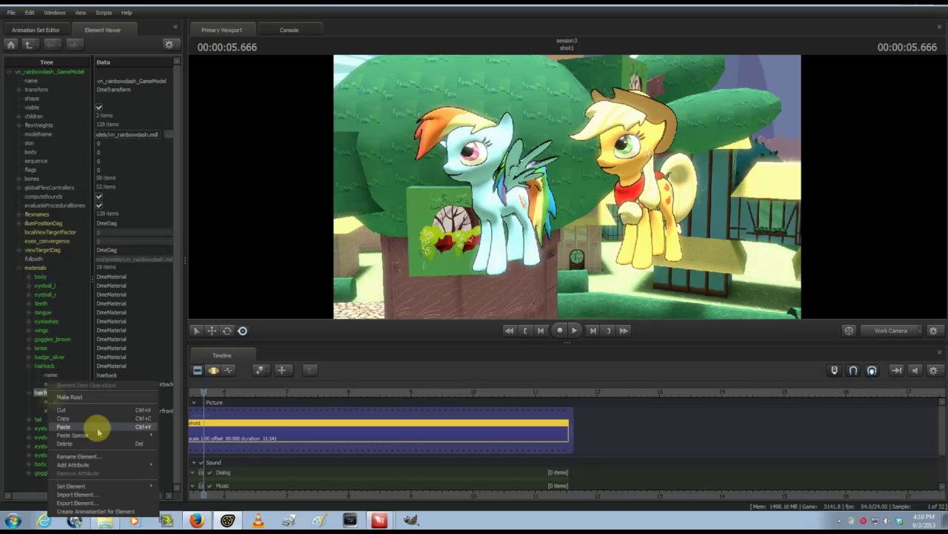
- Add a color attribute named $color2 to the hairfront material
mouse_move(142, 463)
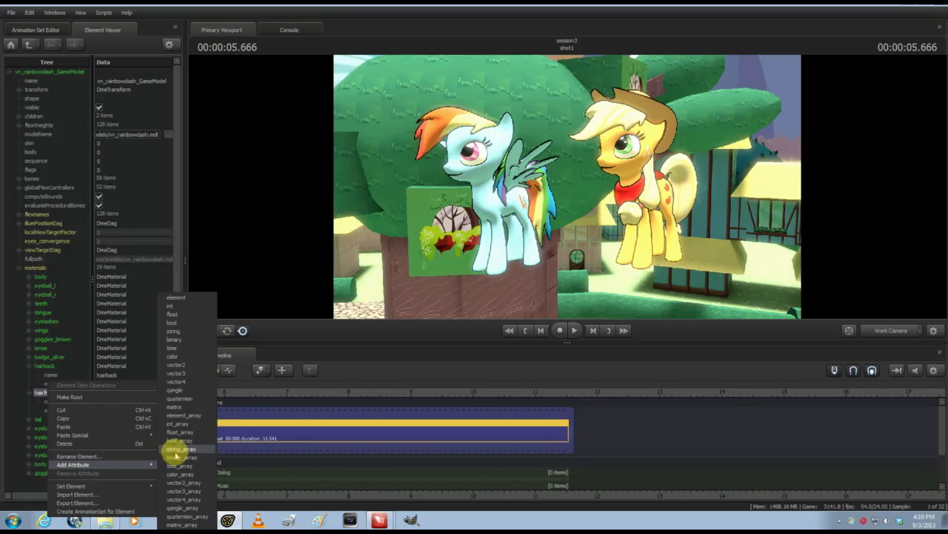
click(178, 356)
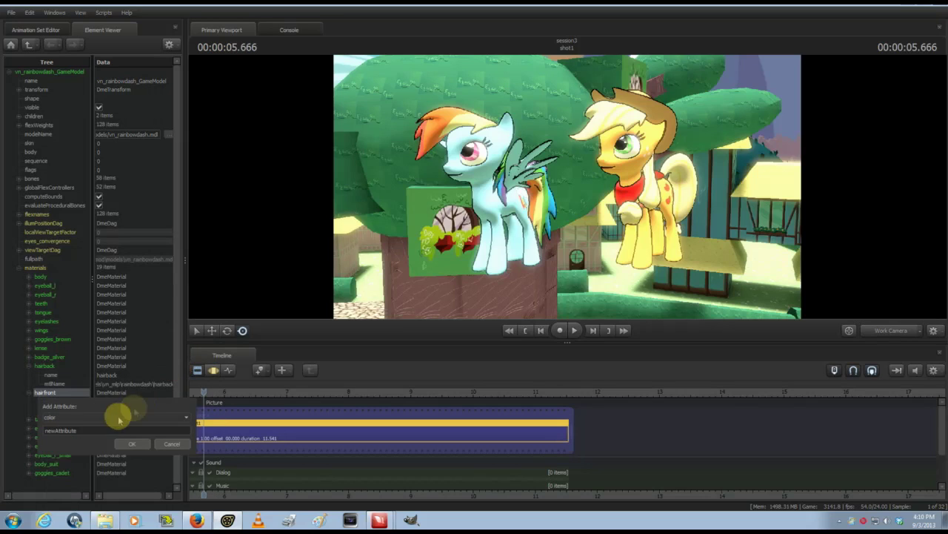
double_click(74, 429)
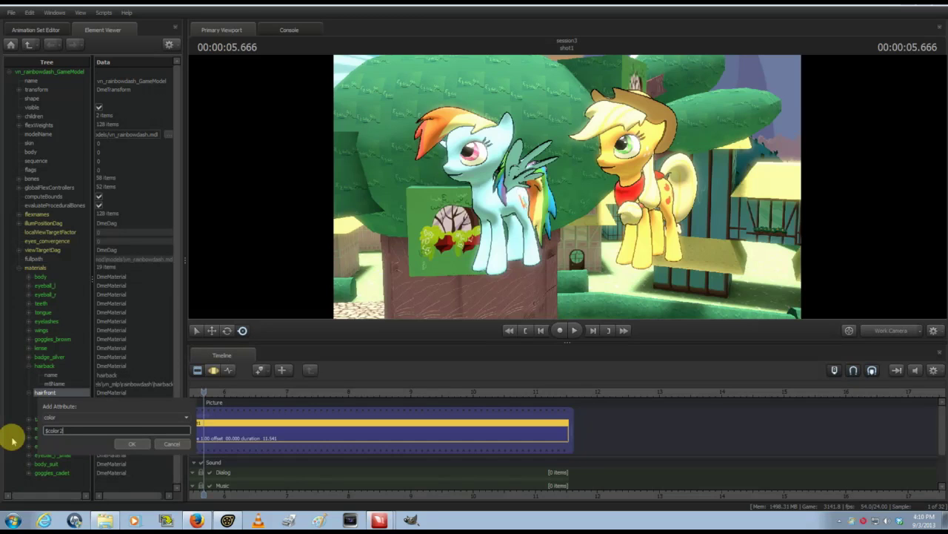
key(Return)
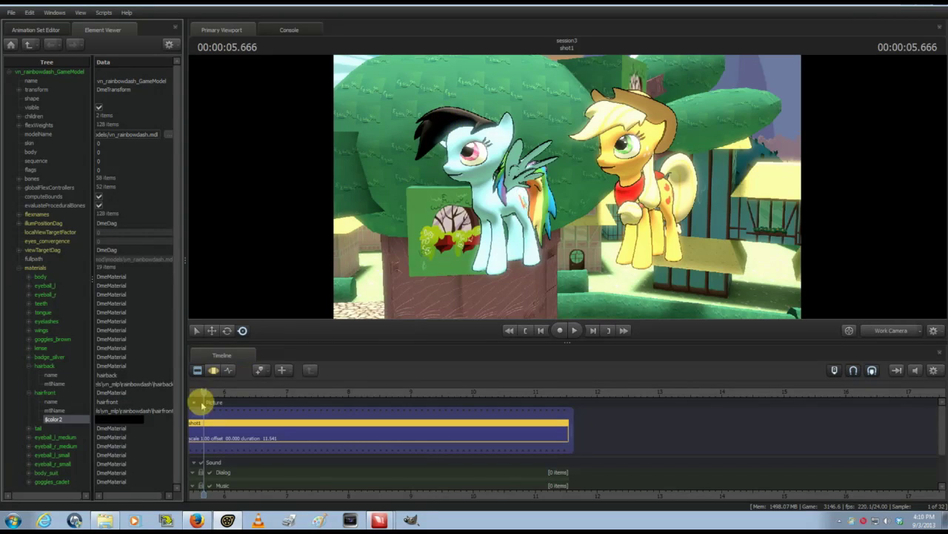
- Set $color2 to dark blue, tinting Rainbow Dash's front mane
click(119, 424)
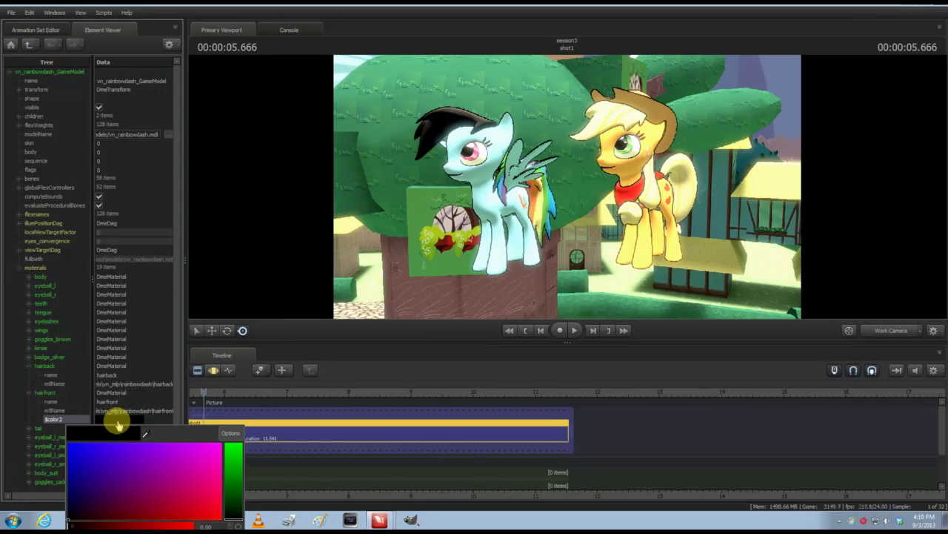
click(85, 450)
click(126, 476)
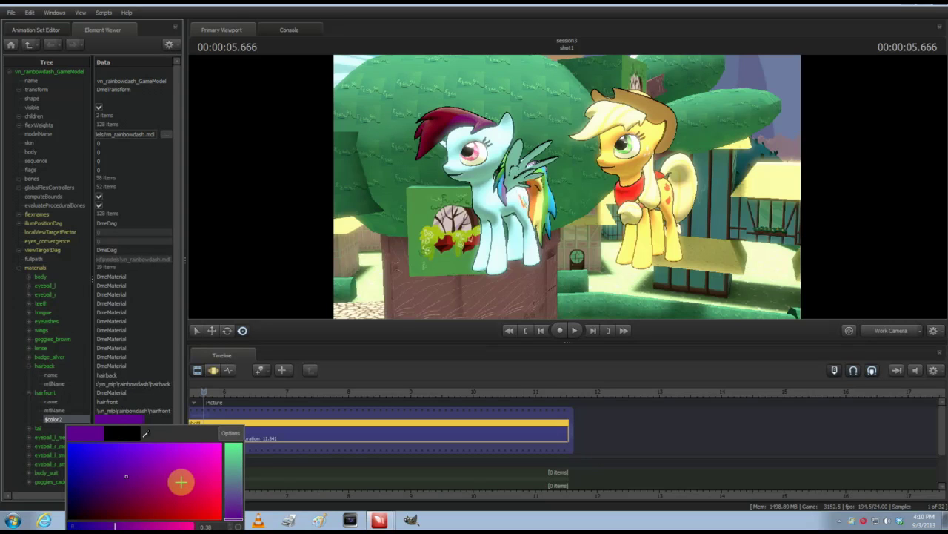
mouse_move(231, 504)
mouse_down()
mouse_move(234, 451)
mouse_move(232, 493)
mouse_up()
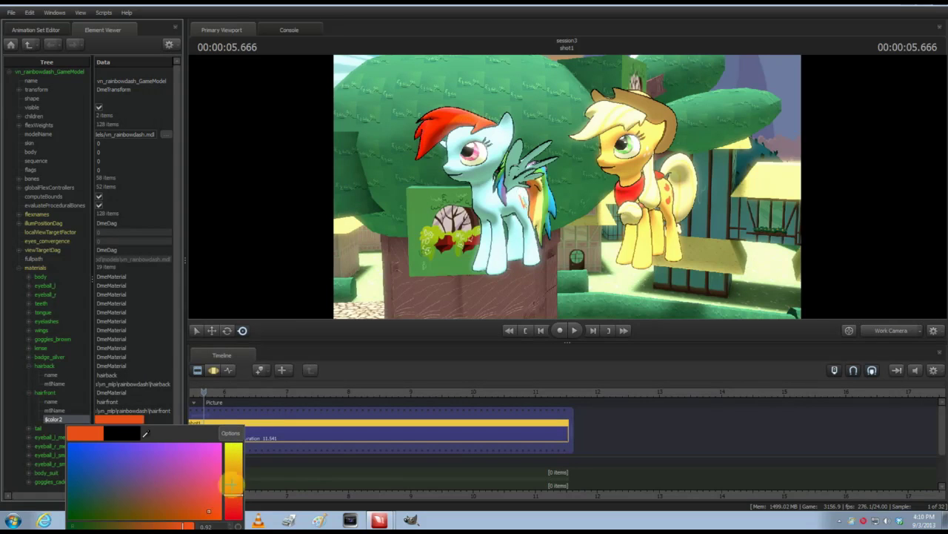
click(92, 452)
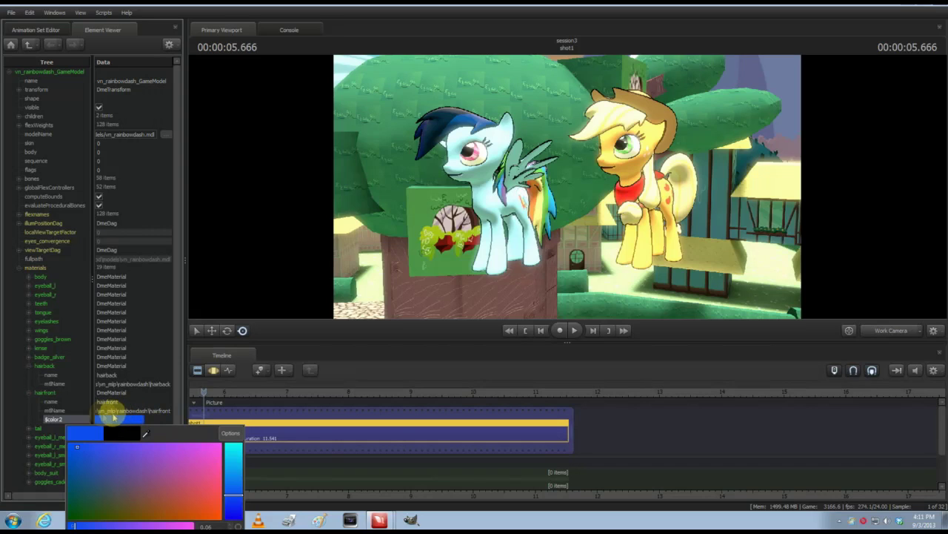
click(56, 421)
- Delete hairfront's $color2 attribute and collapse the materials list
right_click(56, 421)
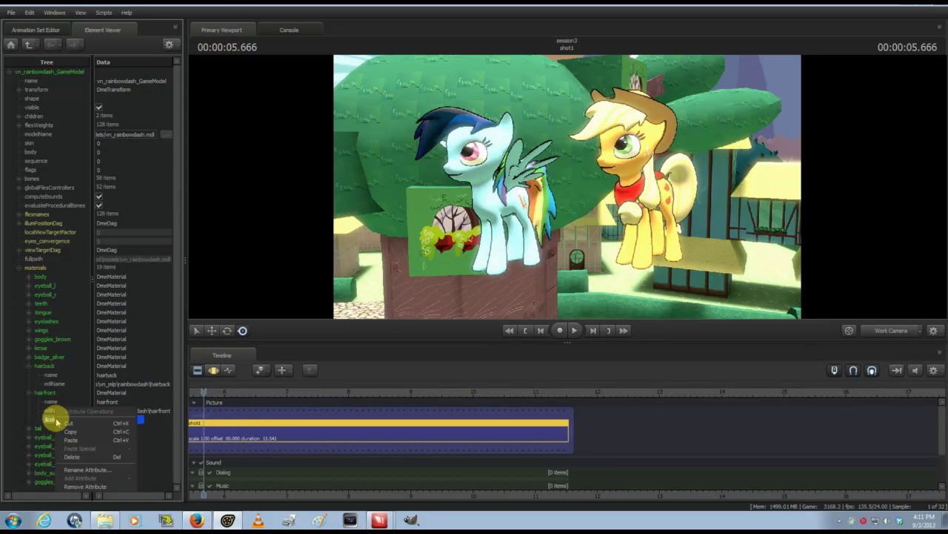
click(88, 457)
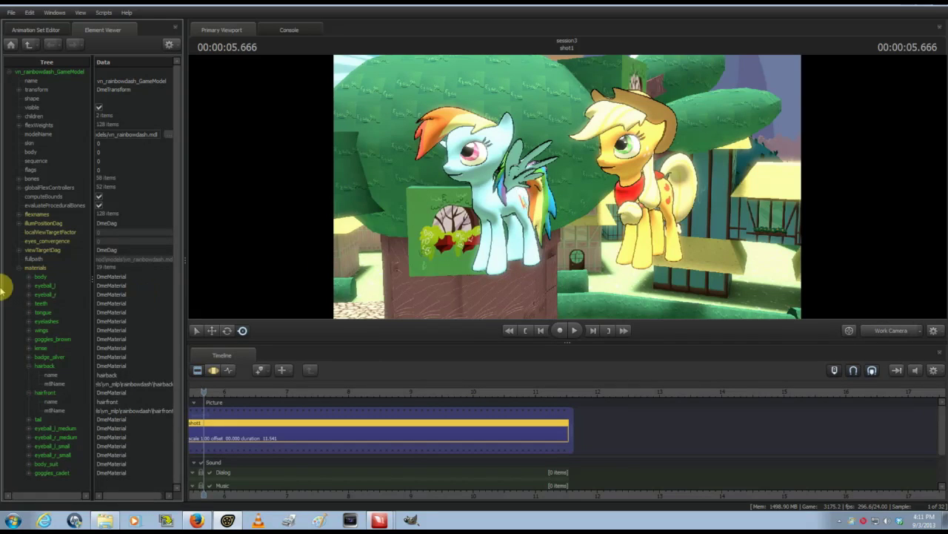
click(20, 268)
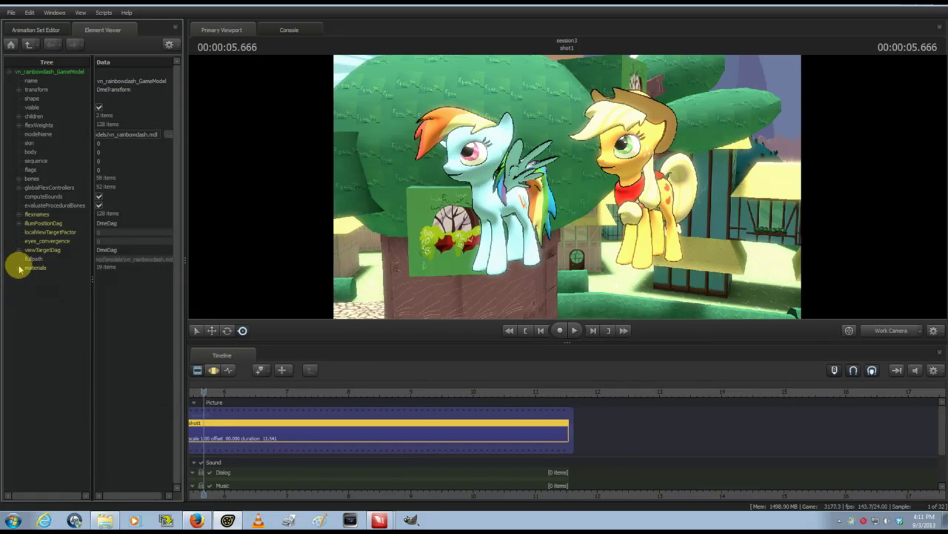
- Return to the Element Viewer and re-expand the 19 materials, body to goggles_cadet
click(50, 30)
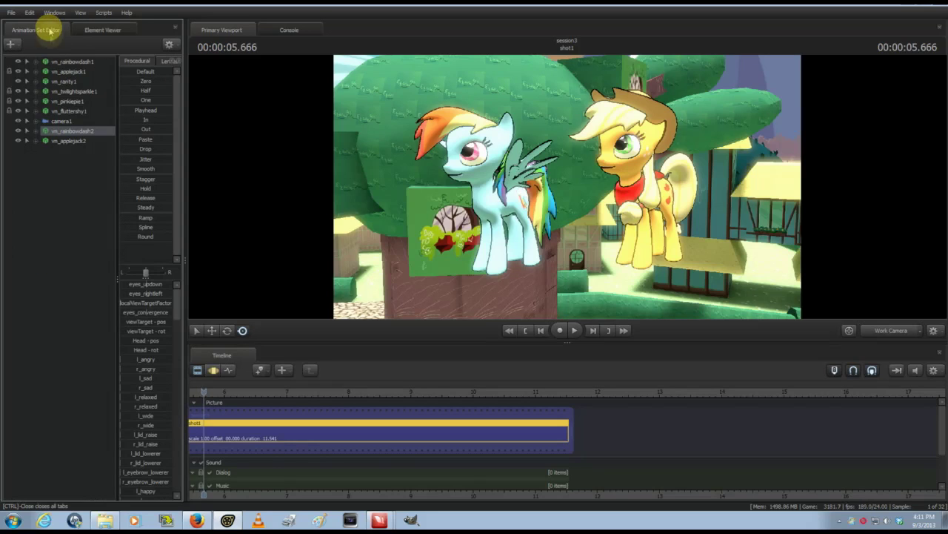
right_click(66, 142)
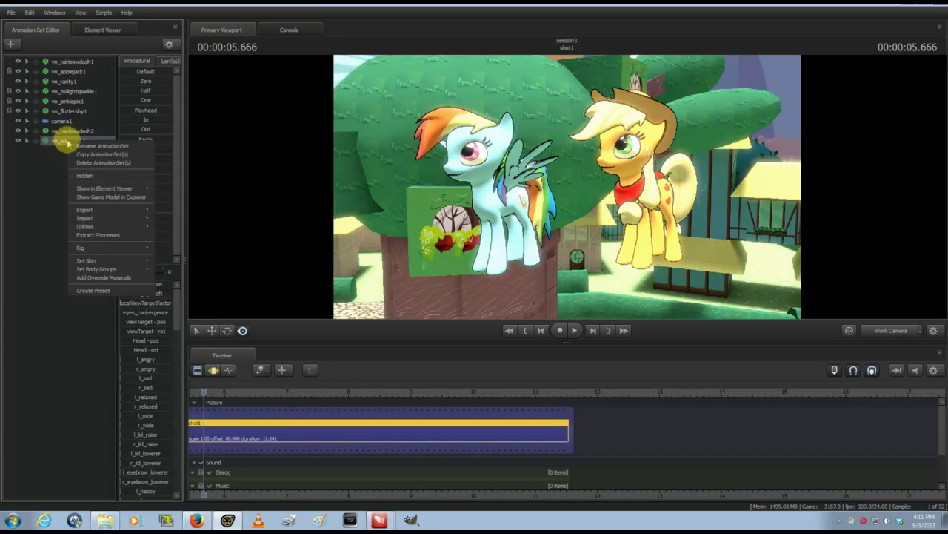
key(Escape)
click(89, 32)
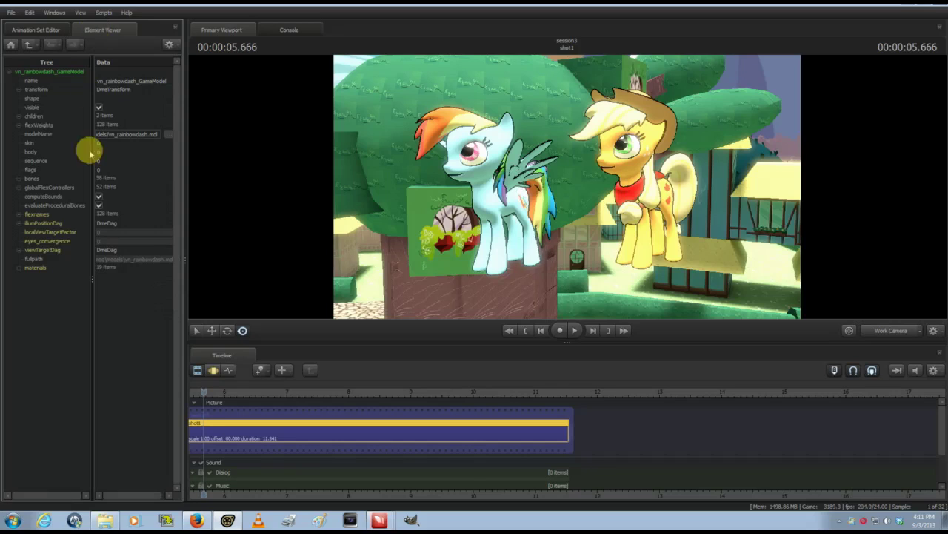
click(19, 268)
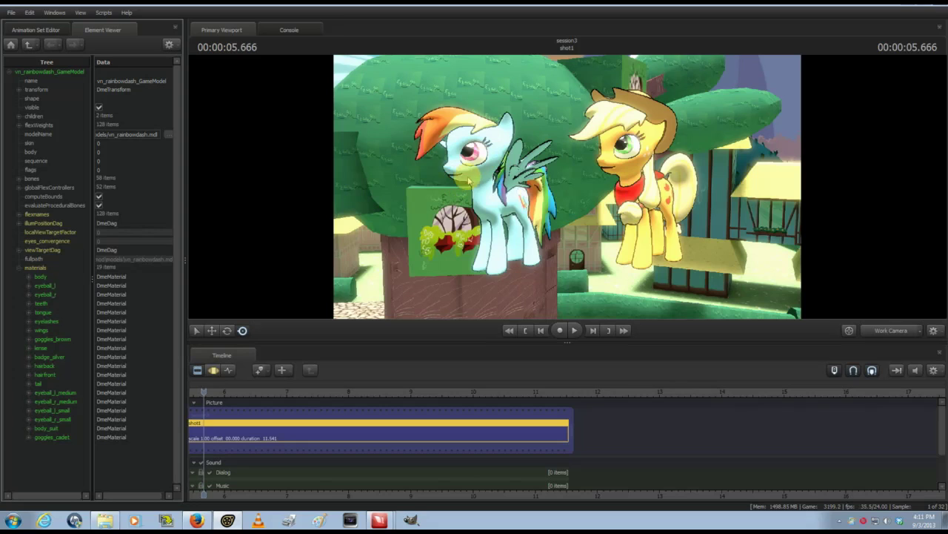
- Set vn_rainbowdash2's goggles body group to accessories/goggles_neck.smd so she wears neck goggles
click(38, 29)
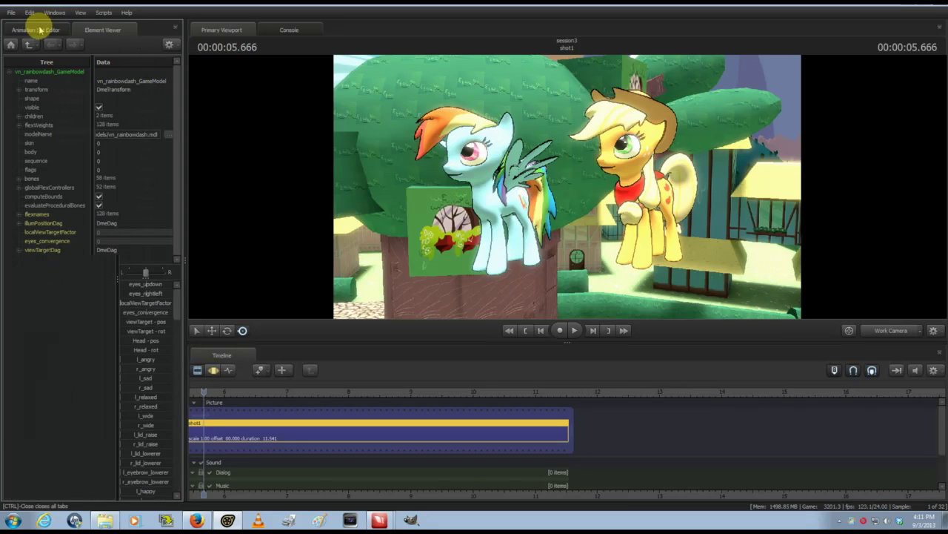
right_click(63, 131)
mouse_move(126, 250)
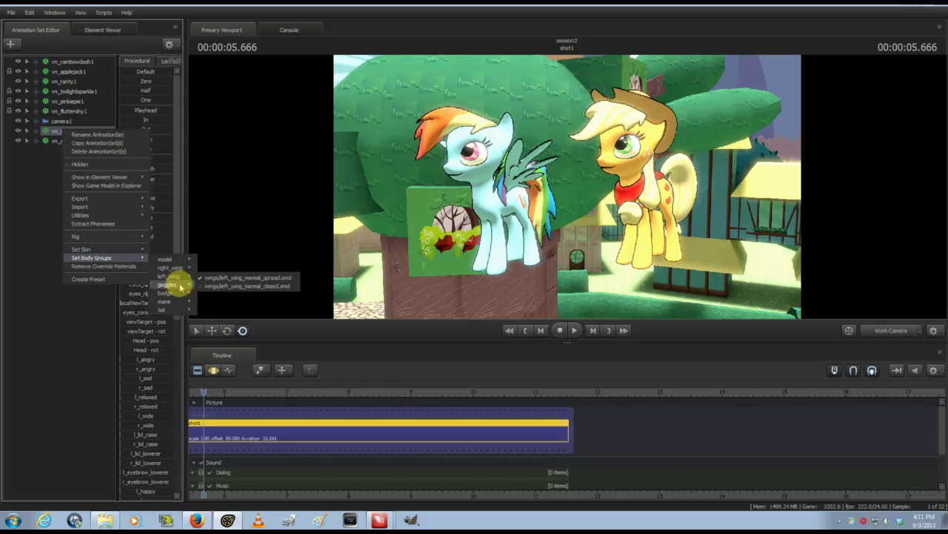
mouse_move(184, 291)
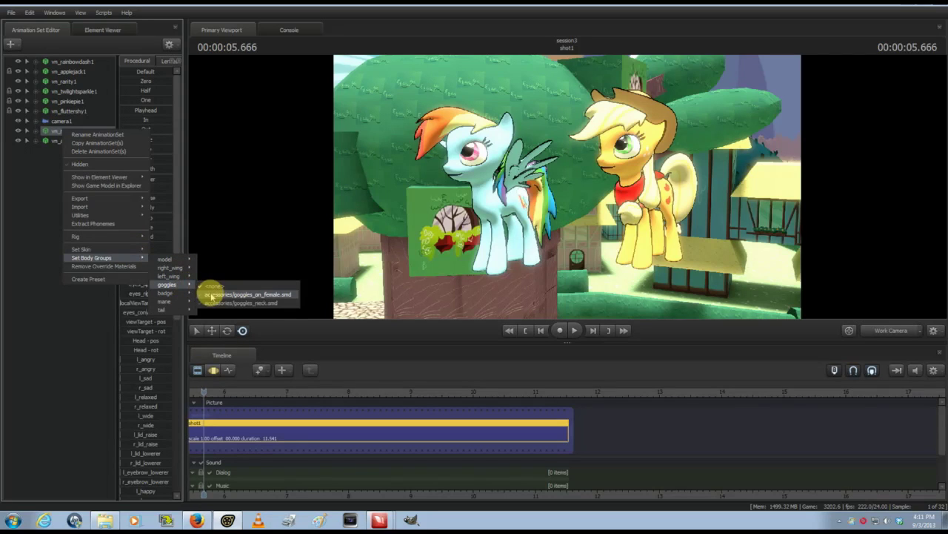
click(210, 304)
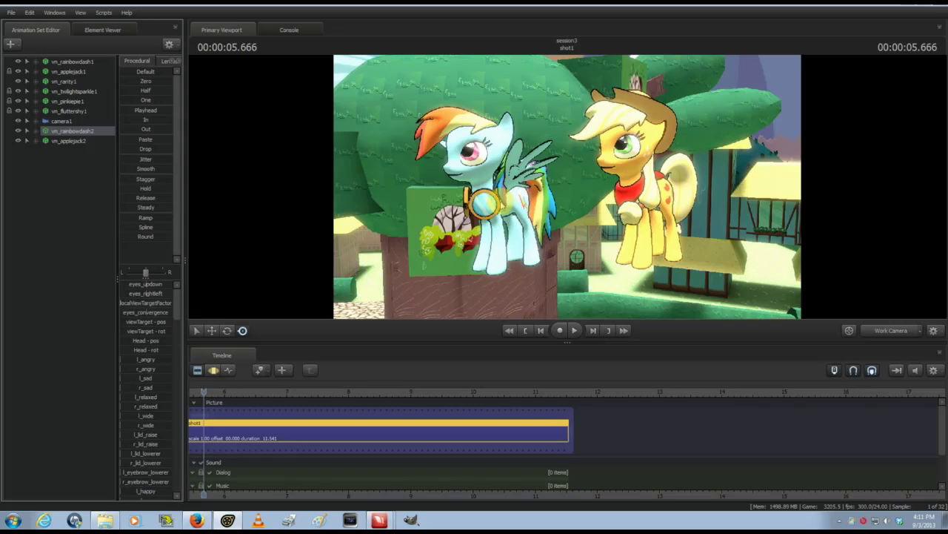
- Show the second Applejack set's game model in the Element Viewer and expand its eight materials
right_click(64, 140)
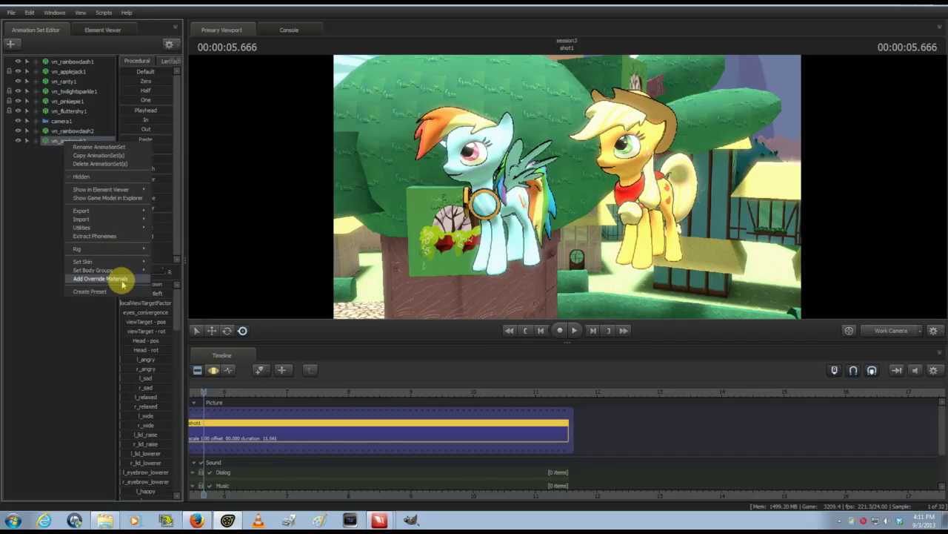
key(Escape)
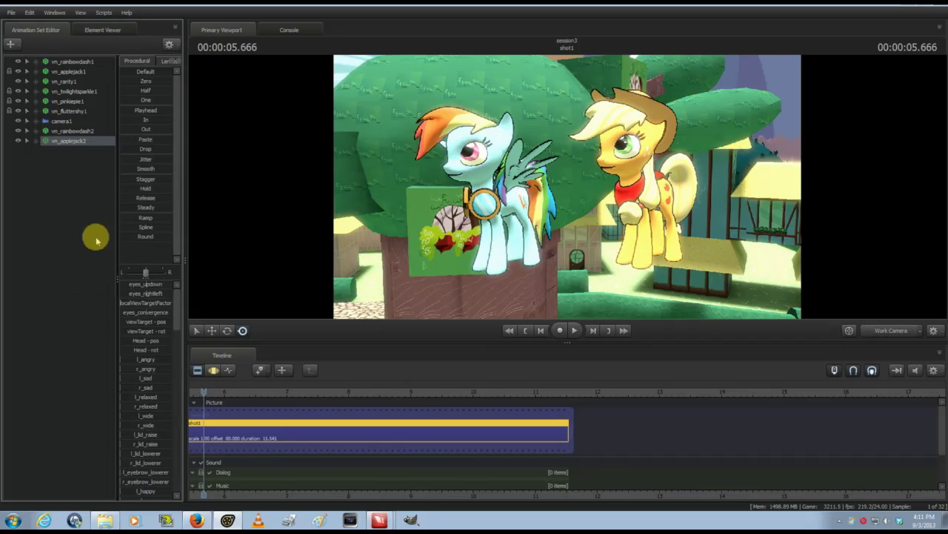
right_click(58, 141)
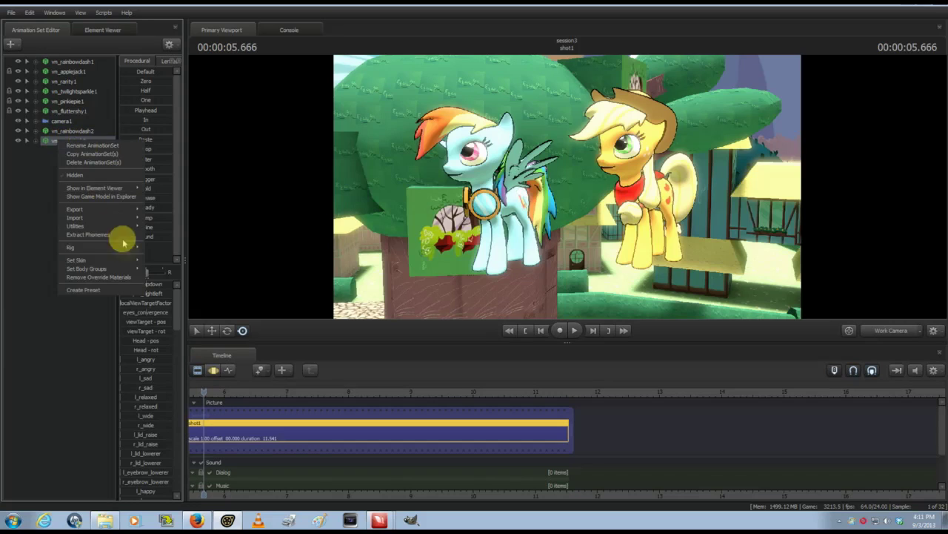
mouse_move(137, 211)
mouse_move(137, 190)
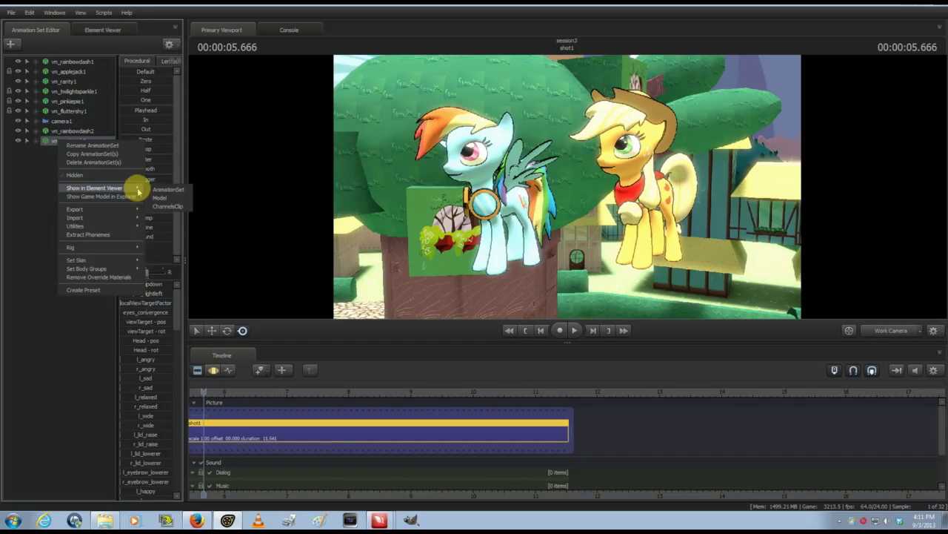
click(163, 197)
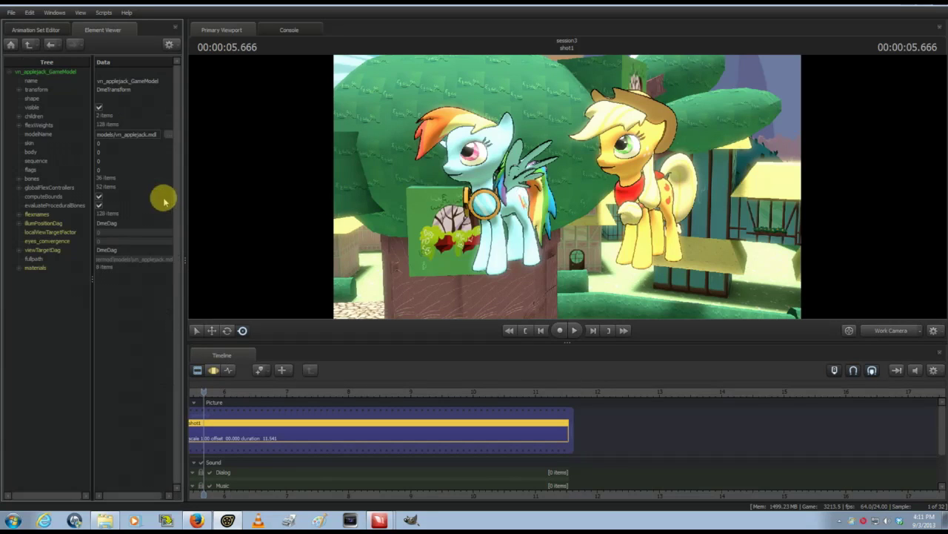
click(20, 269)
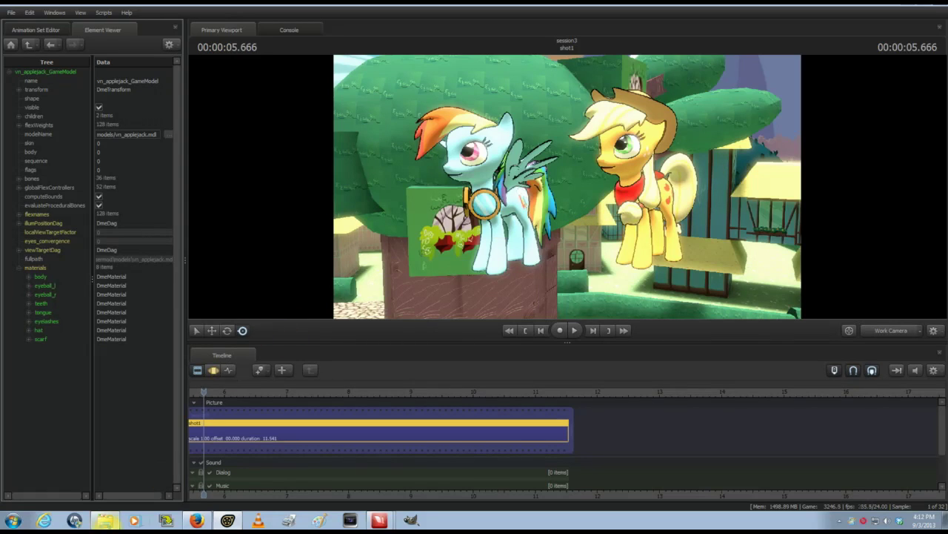
- Bring up the applejack materials folder in Explorer and select hairbackupper.vmt
click(104, 521)
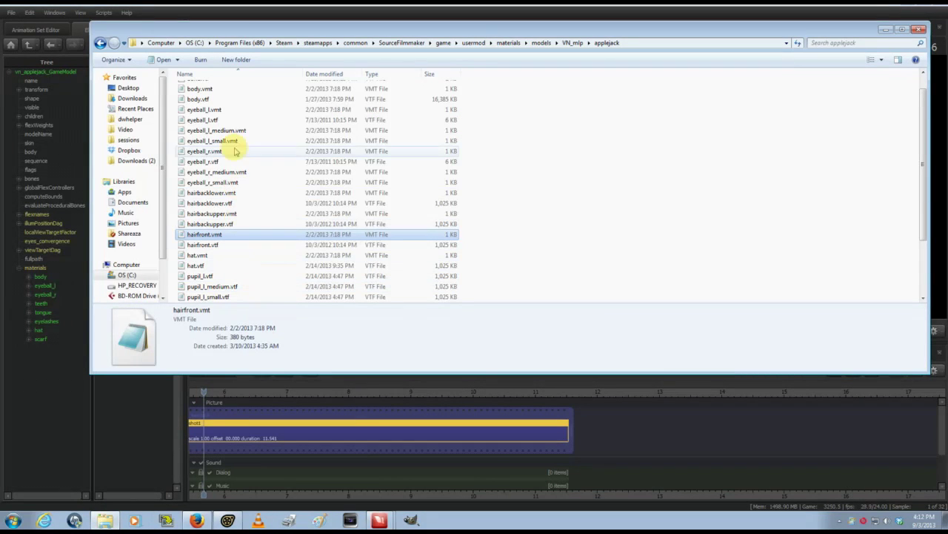
click(252, 215)
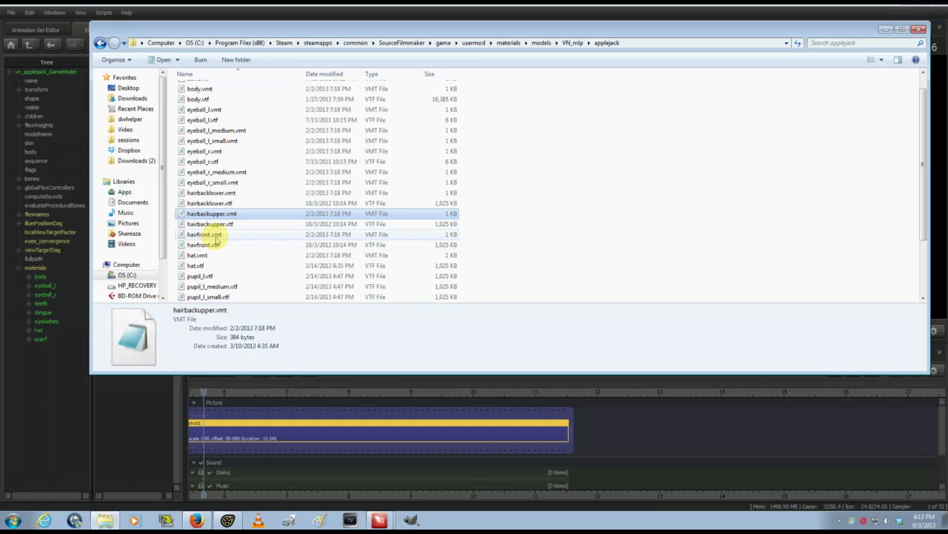
- Add a new DmeMaterial element to Applejack's materials list and expand it
click(47, 386)
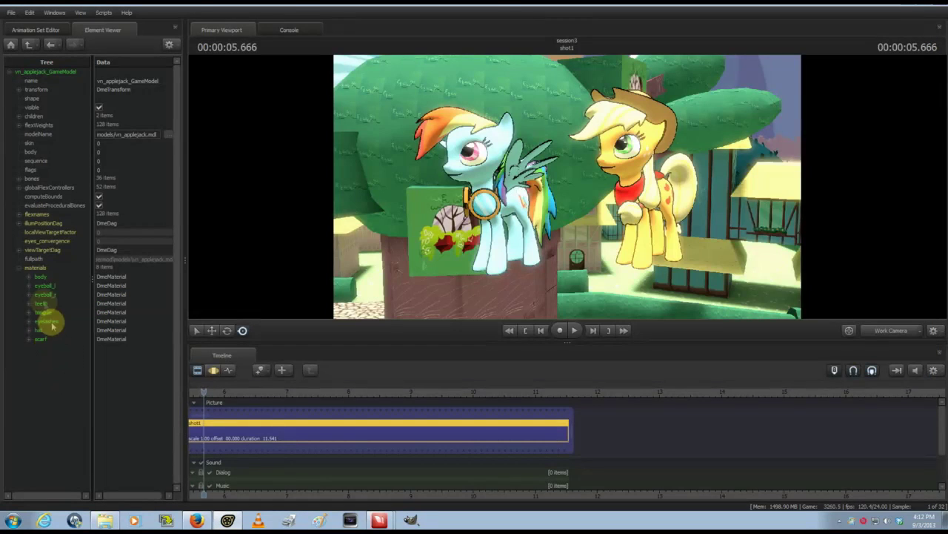
right_click(34, 268)
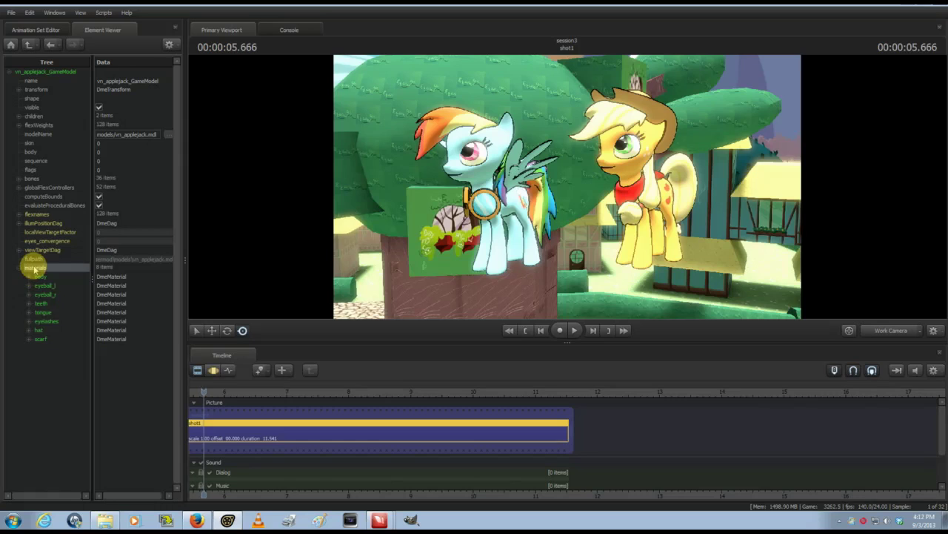
mouse_move(89, 346)
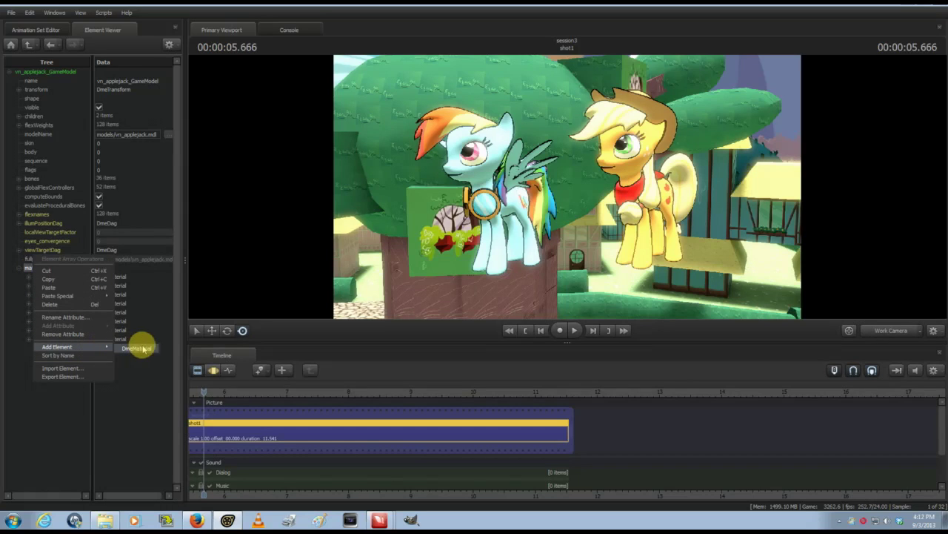
click(141, 347)
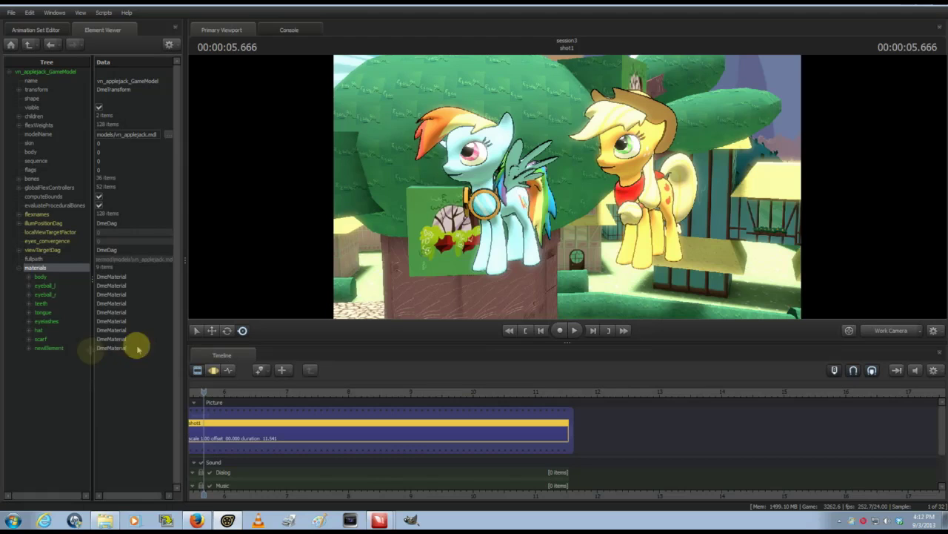
click(29, 348)
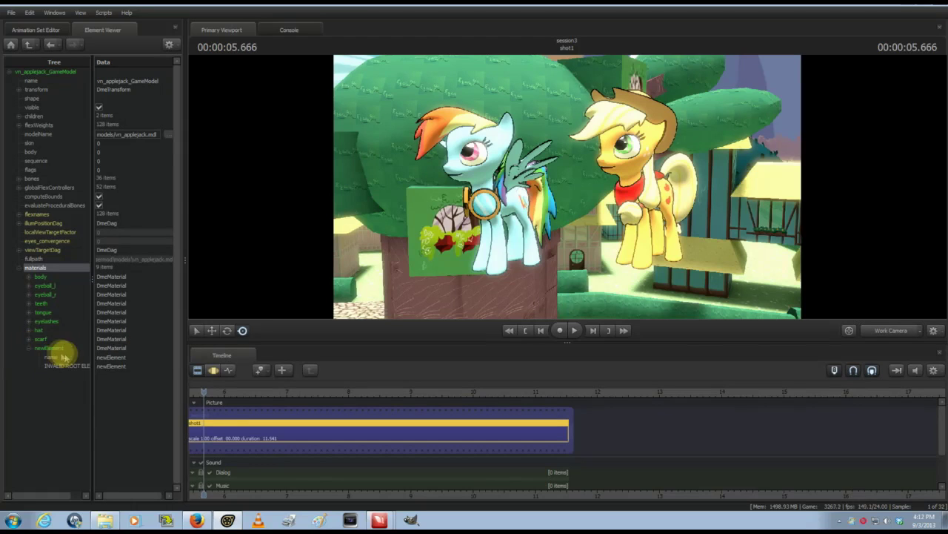
- Rename the new material element from newElement to hairfront, after checking the folder's file names
click(128, 357)
drag(128, 358, 70, 361)
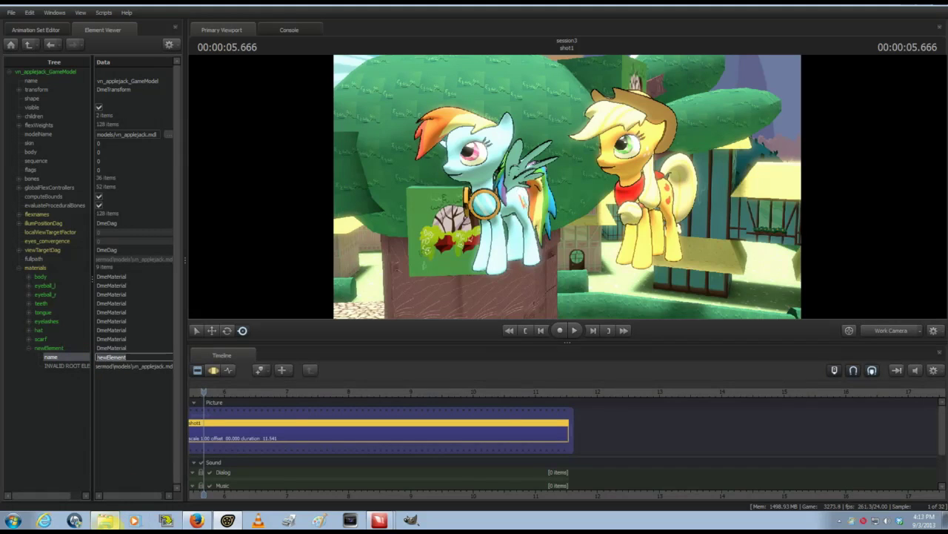
click(104, 519)
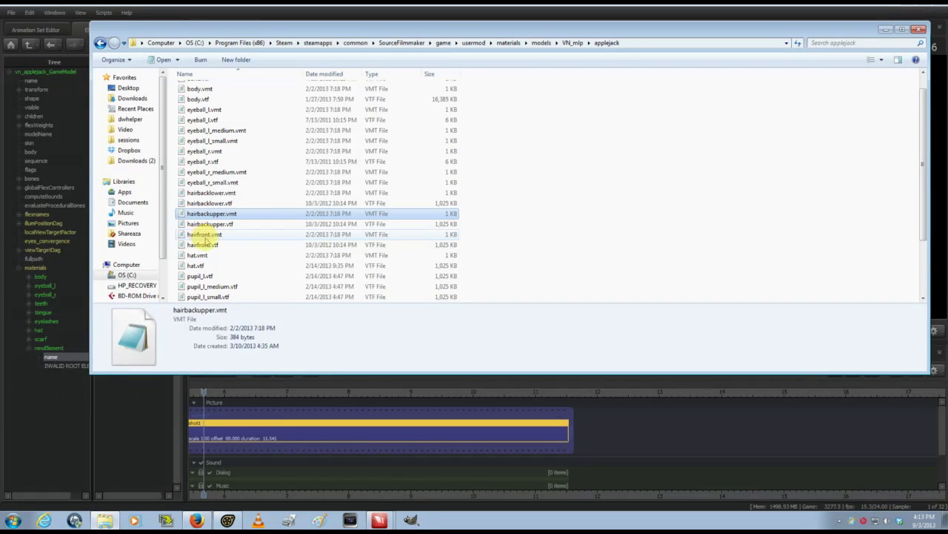
click(885, 28)
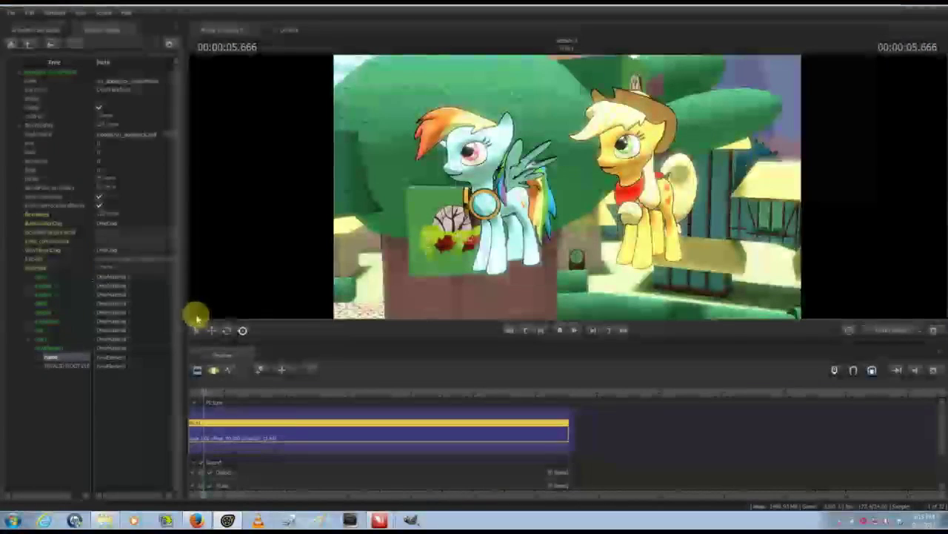
double_click(136, 357)
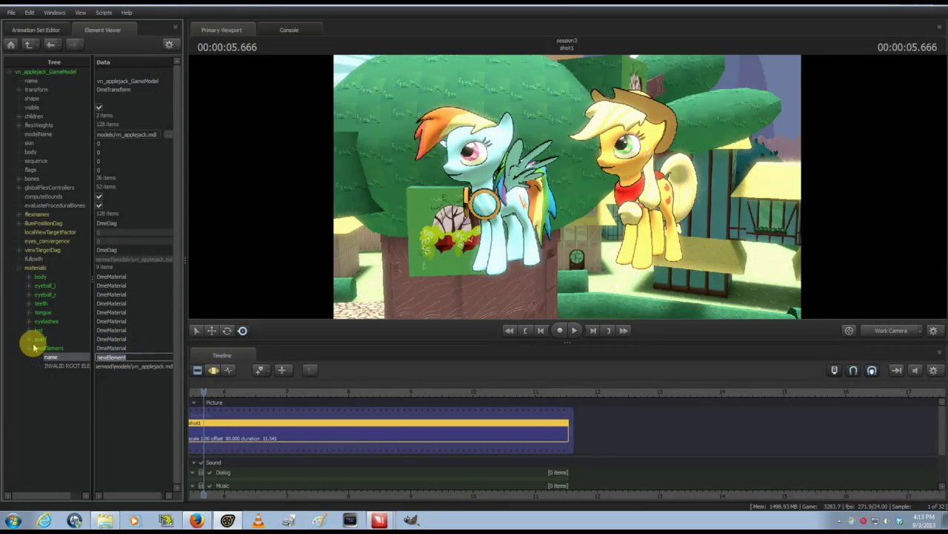
text(hairfront)
click(112, 376)
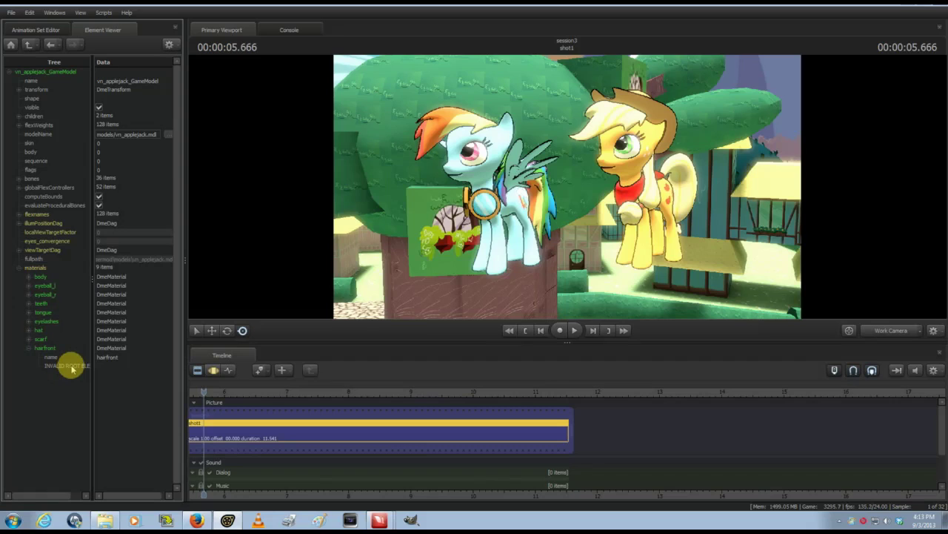
- Set hairfront's mtlName to models\vn_mlp\applejack\hairfront, using body's mtlName as the format example
click(28, 347)
click(28, 347)
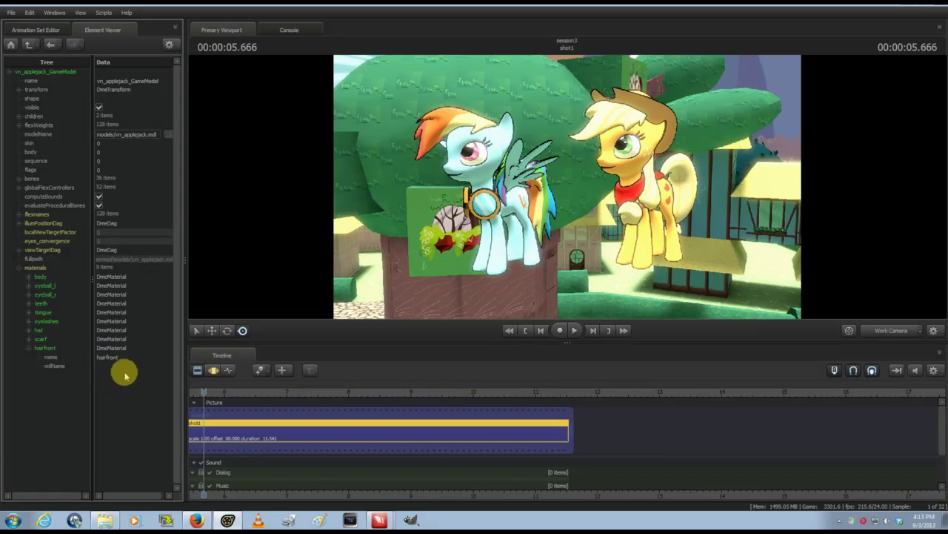
click(29, 277)
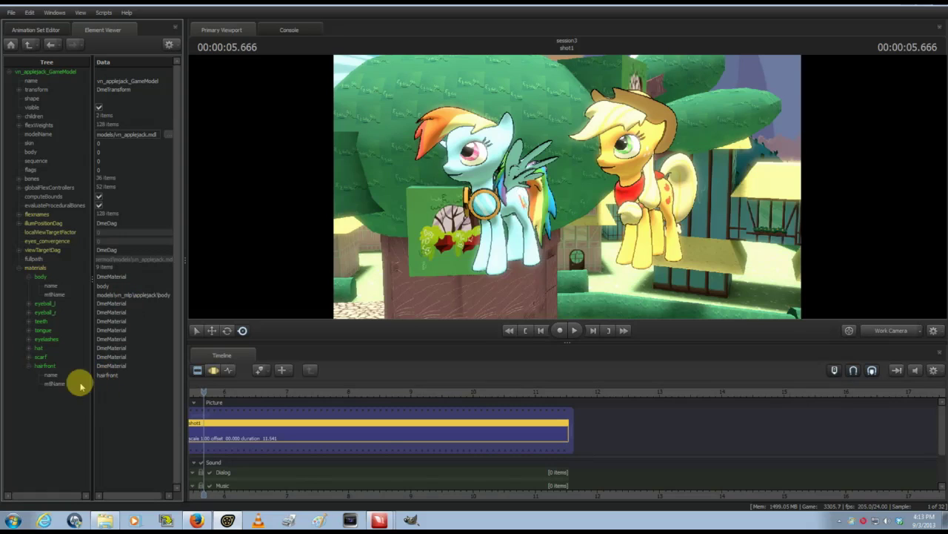
click(113, 384)
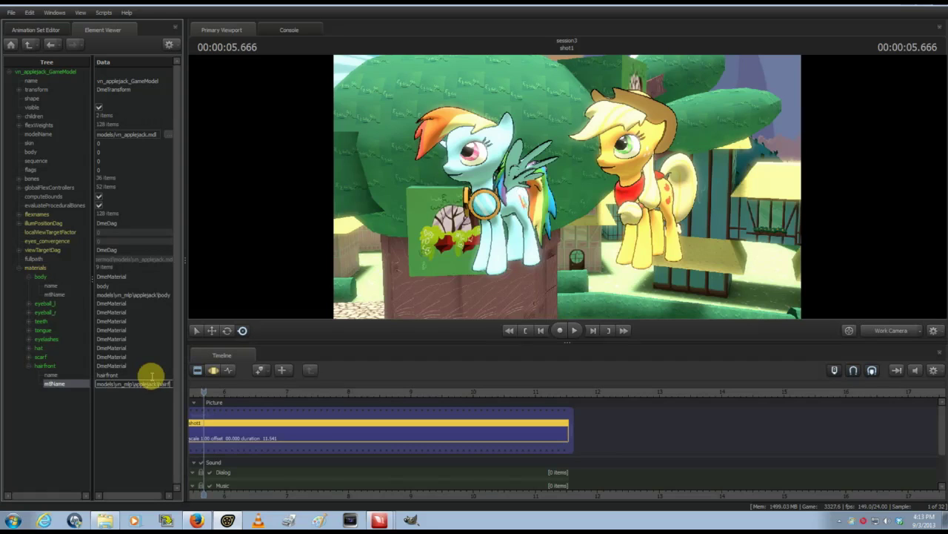
text(hairfront)
click(130, 400)
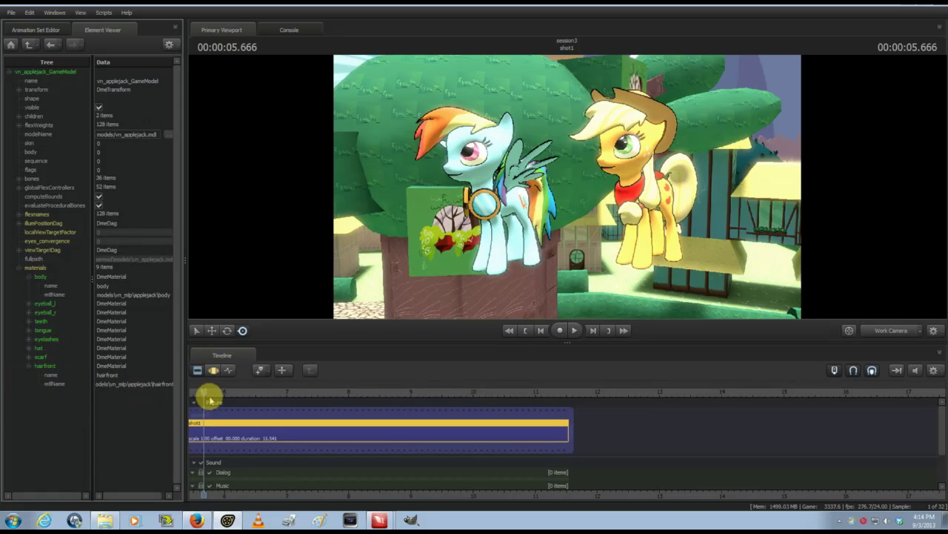
- Add a float attribute named $alpha to the hairfront material, correcting a typo in the name
right_click(42, 365)
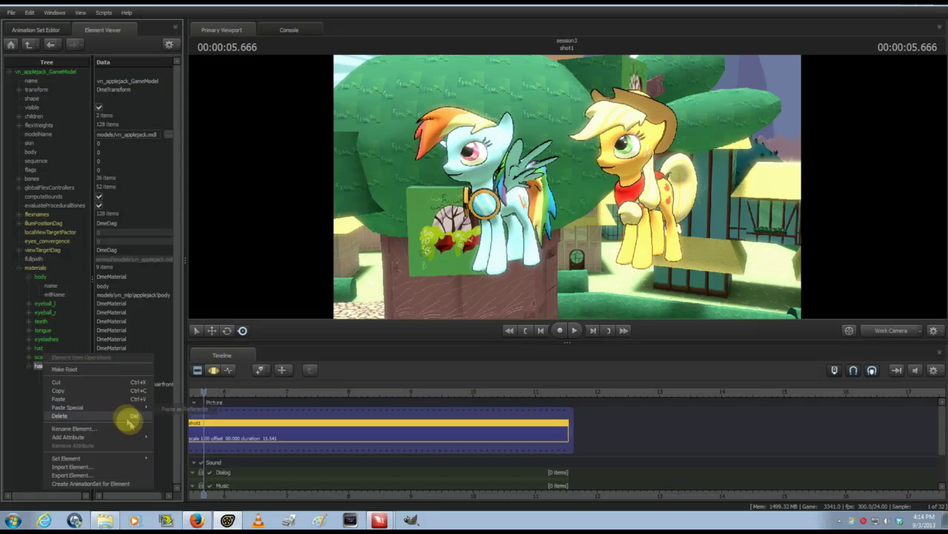
mouse_move(134, 438)
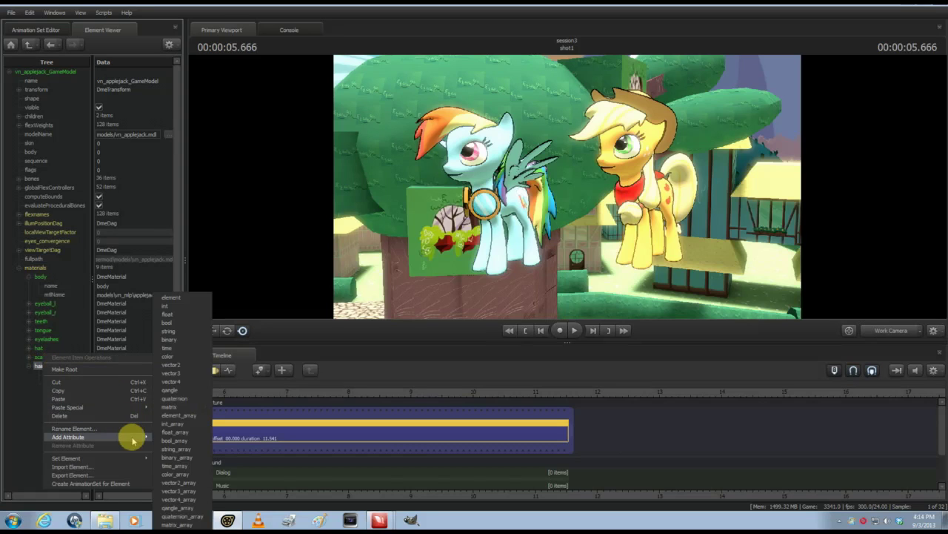
click(167, 314)
drag(95, 403, 17, 398)
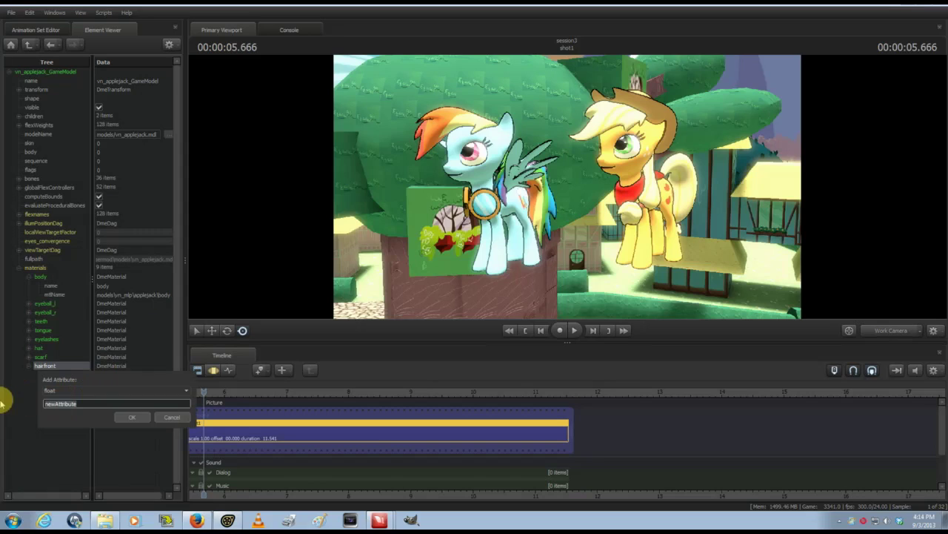
text(s)
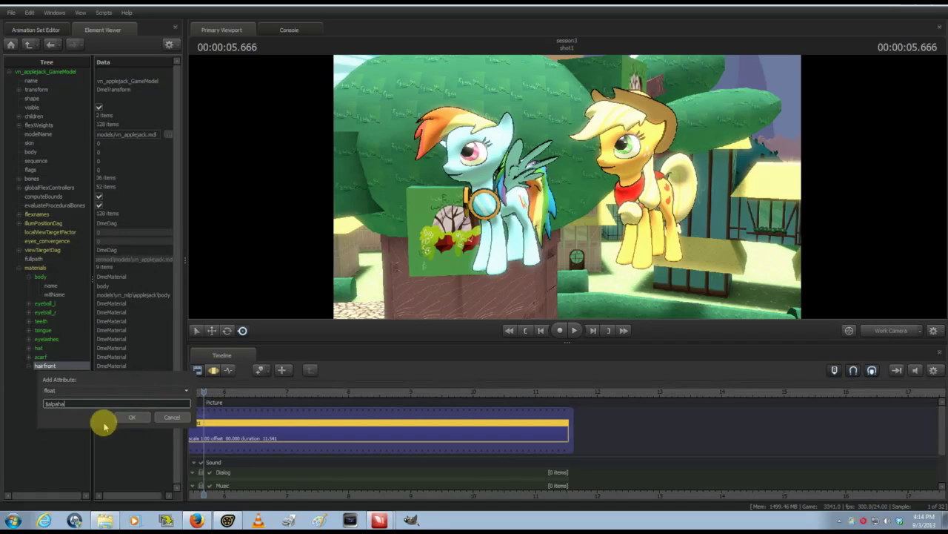
drag(63, 400, 37, 406)
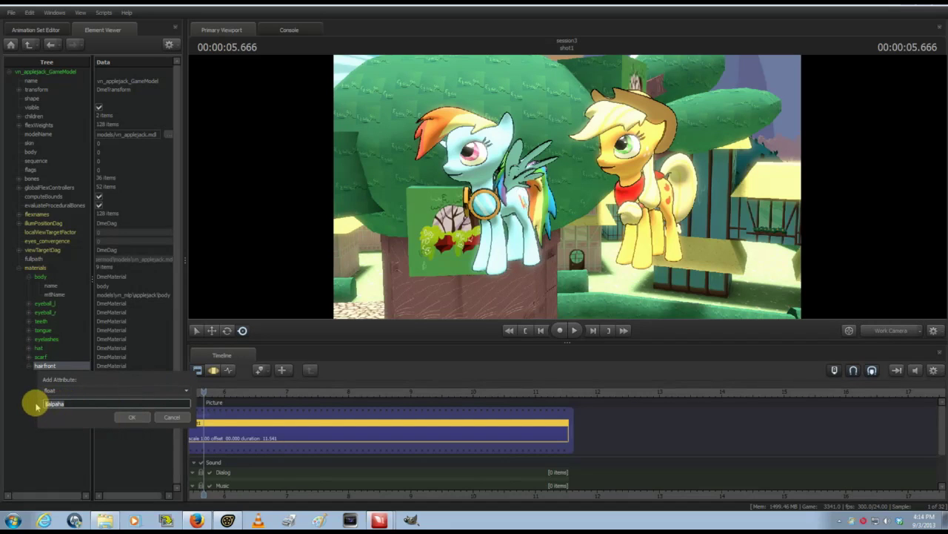
text($)
click(132, 417)
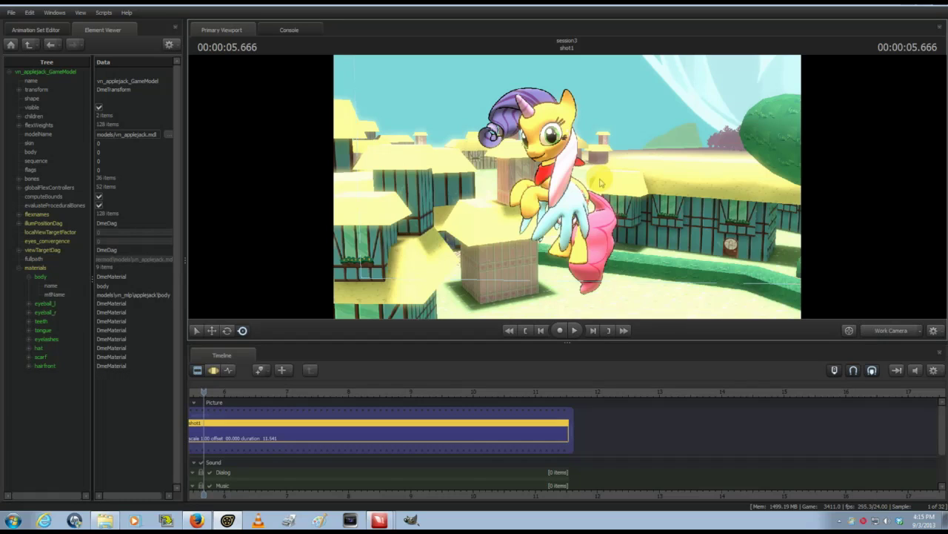
- Collapse the body material in the Tree and bring the applejack materials folder back up
click(28, 275)
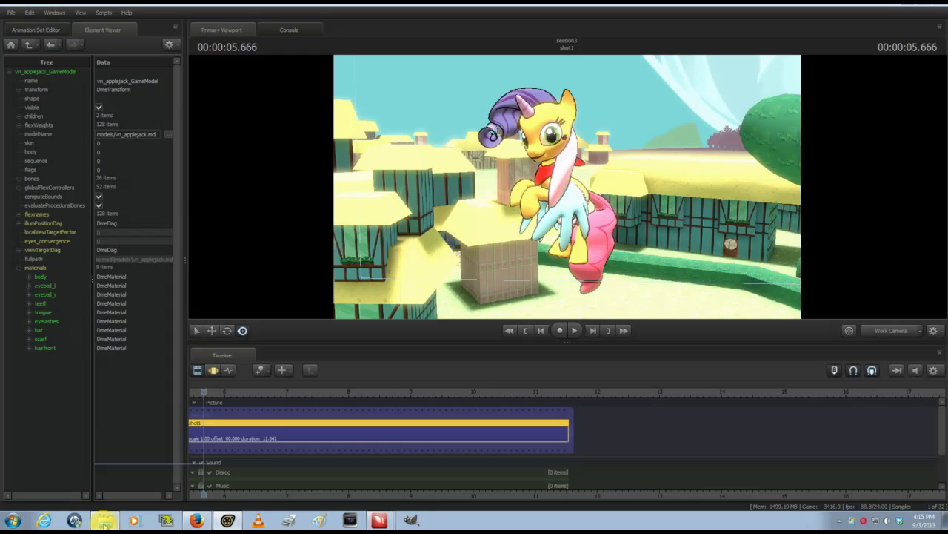
click(105, 521)
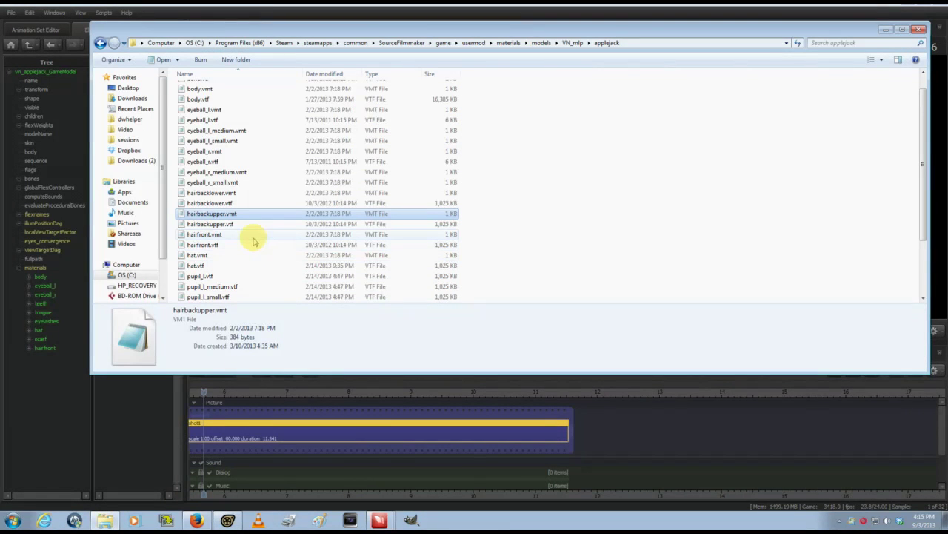
- Scroll through the applejack material files in Explorer, then return to Source Filmmaker
scroll(242, 275, down, 1)
scroll(241, 275, down, 2)
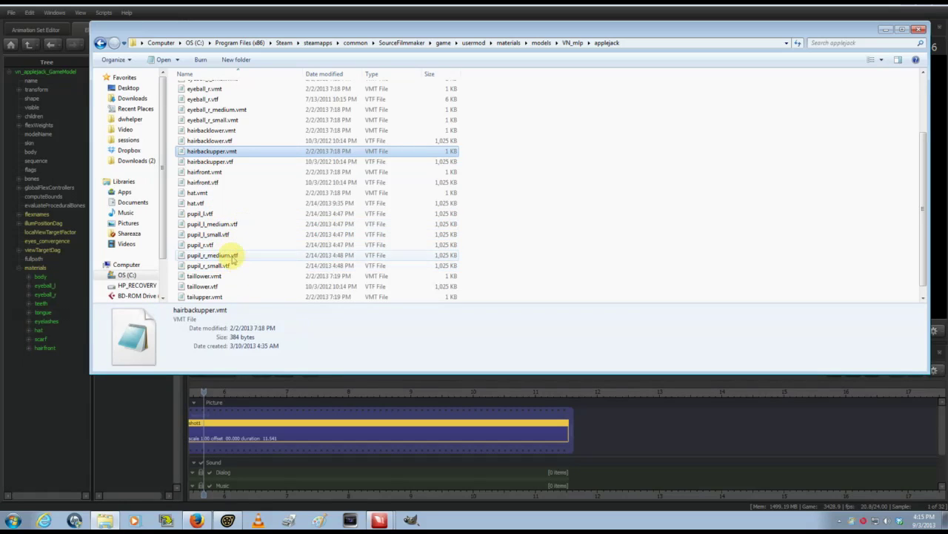
scroll(226, 248, up, 2)
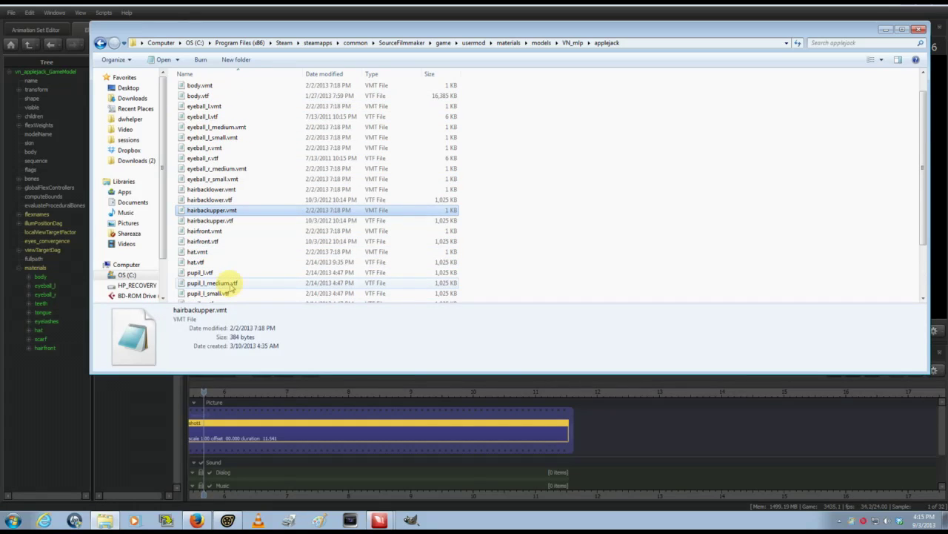
click(42, 381)
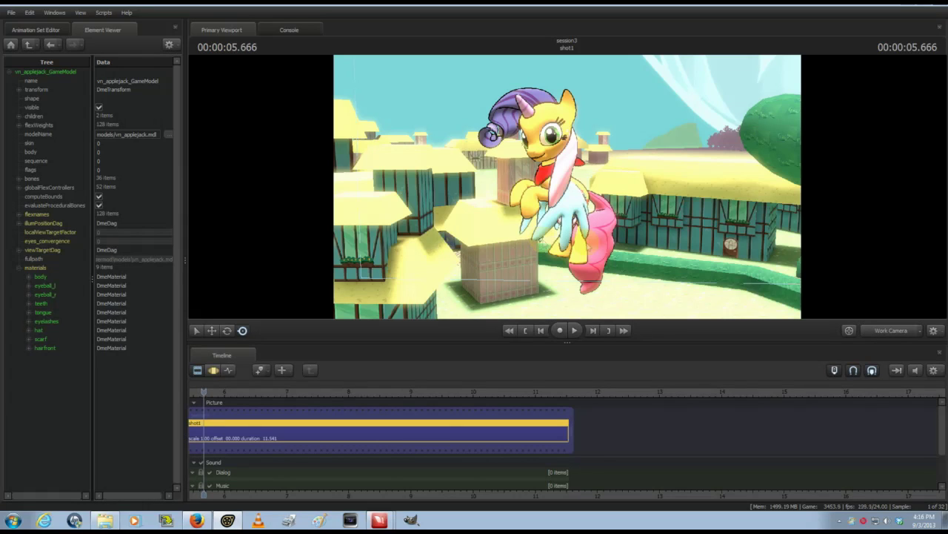
- Select vn_rarity1, rotate Rarity's head pieces in the viewport, then undo the rotation
click(22, 29)
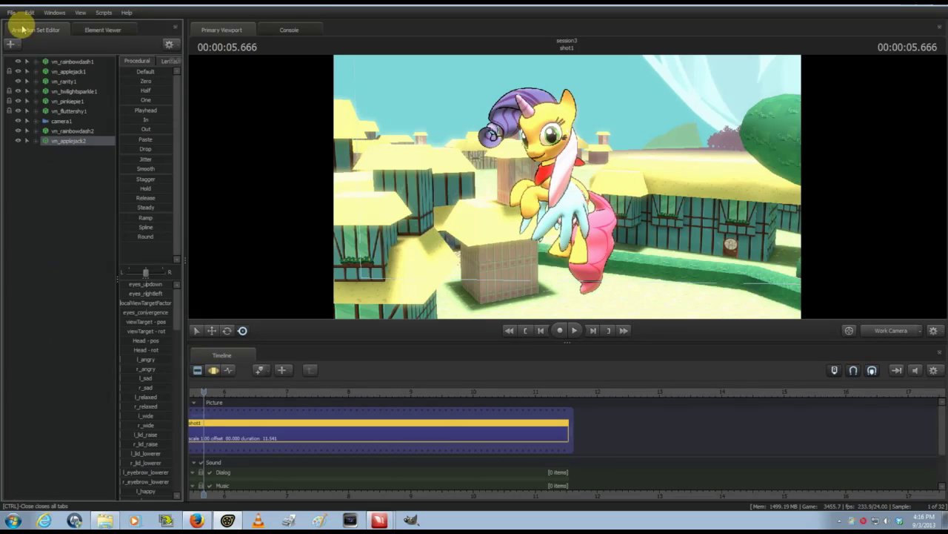
click(72, 81)
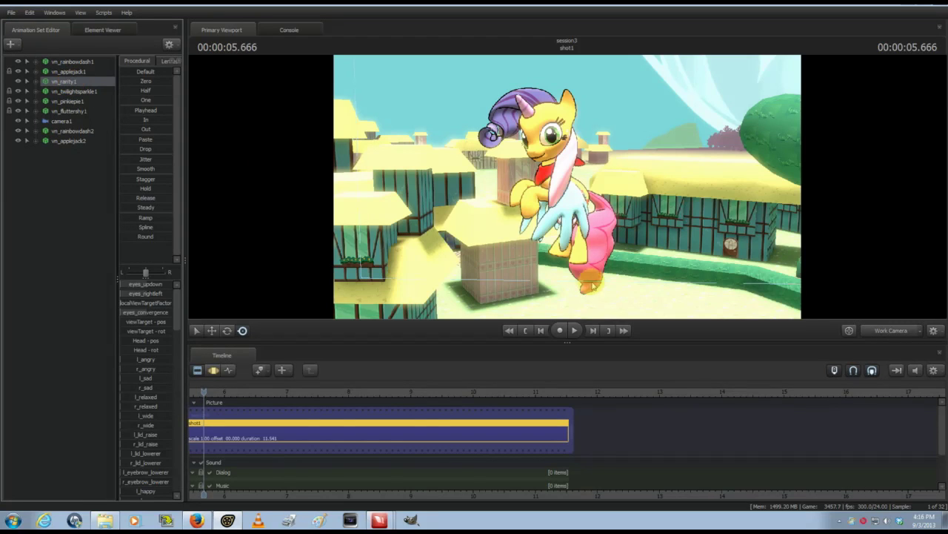
click(212, 368)
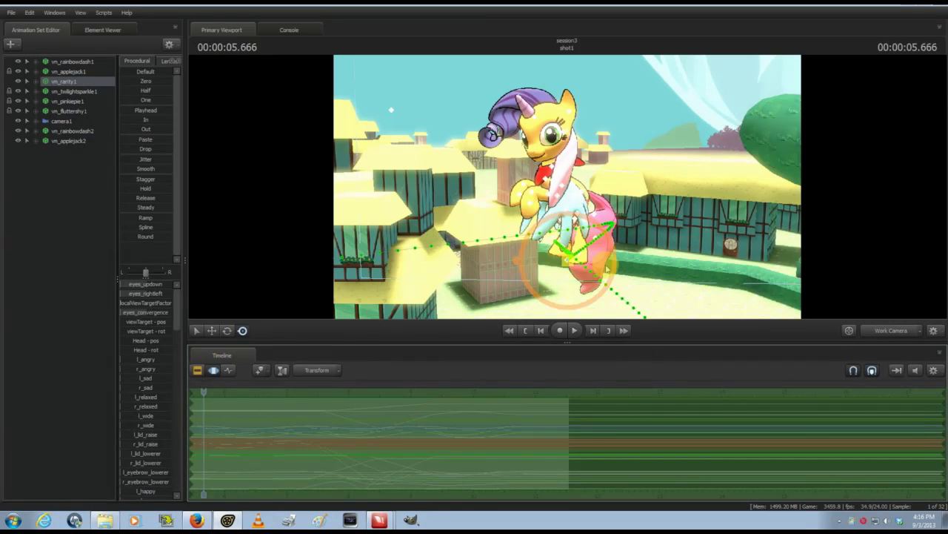
drag(667, 246, 730, 204)
key(e)
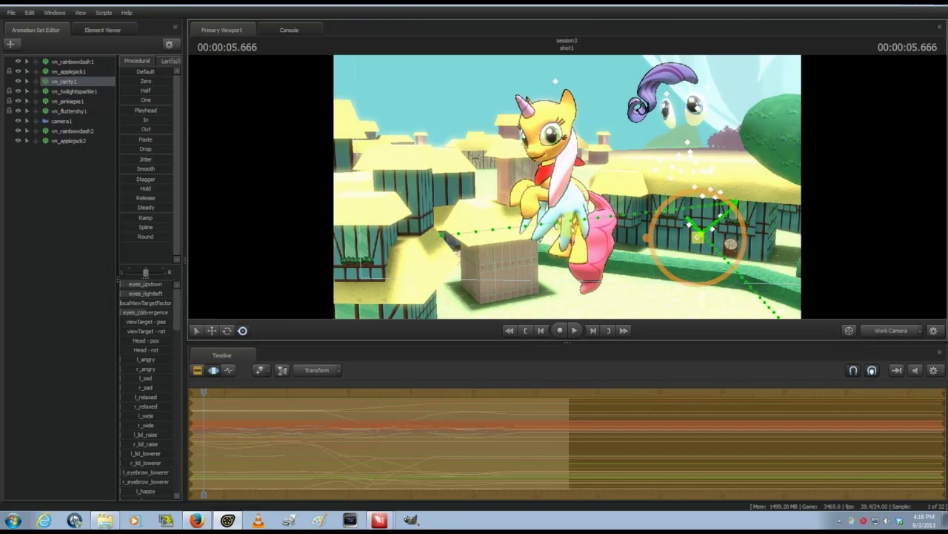
click(65, 82)
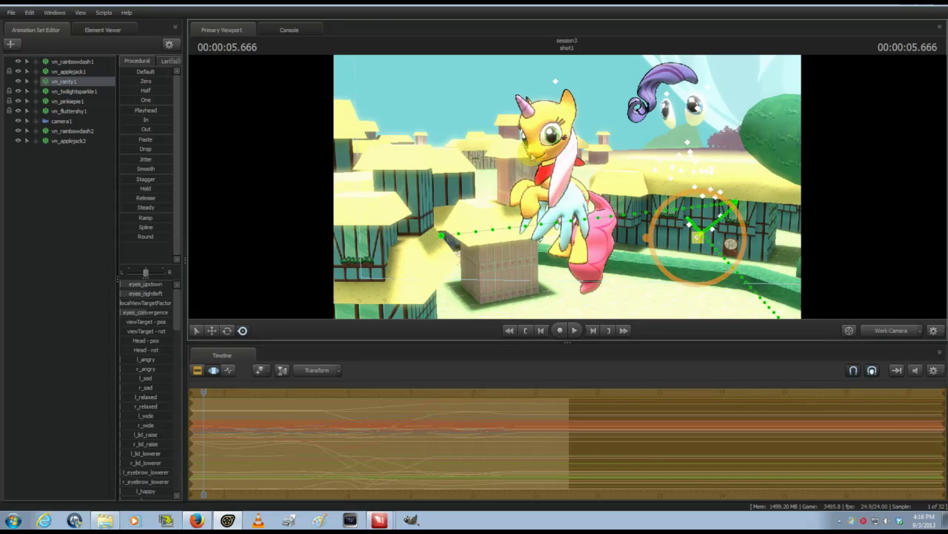
key(ctrl+z)
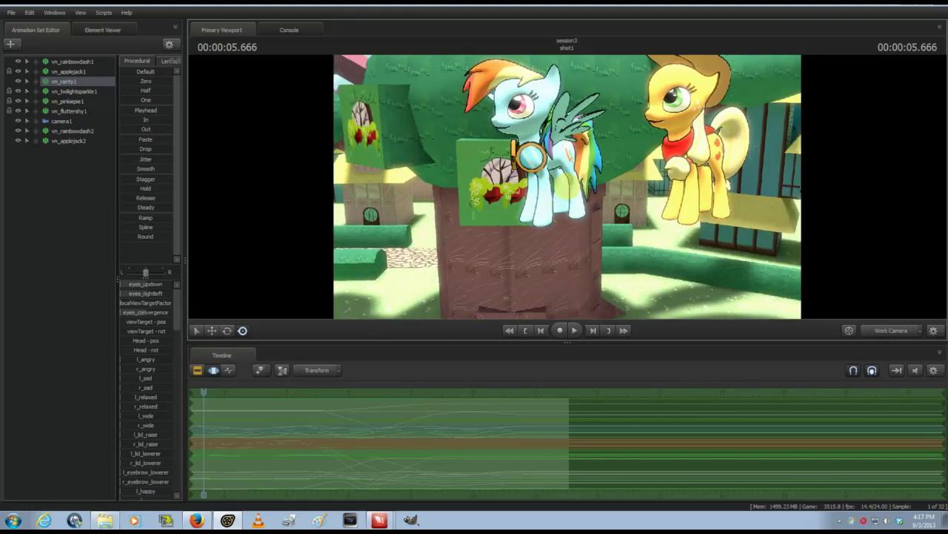
- Show vn_applejack2's game model in the Element Viewer and open the body material's operations menu
click(74, 132)
right_click(74, 132)
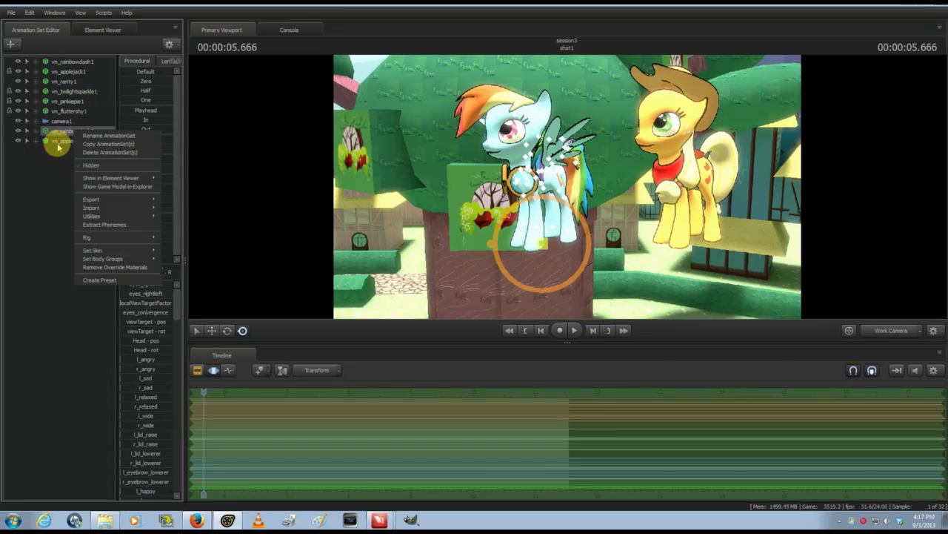
click(58, 140)
click(98, 28)
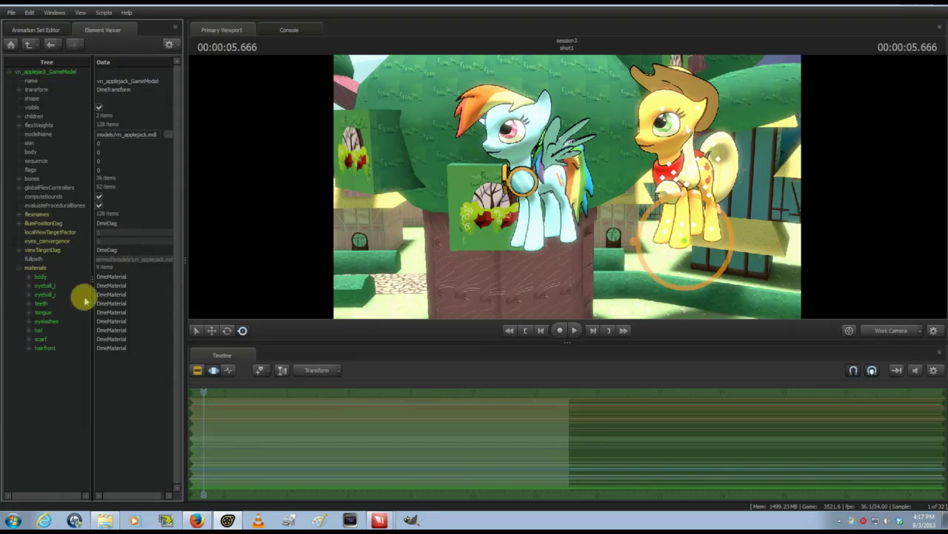
right_click(39, 276)
mouse_move(136, 346)
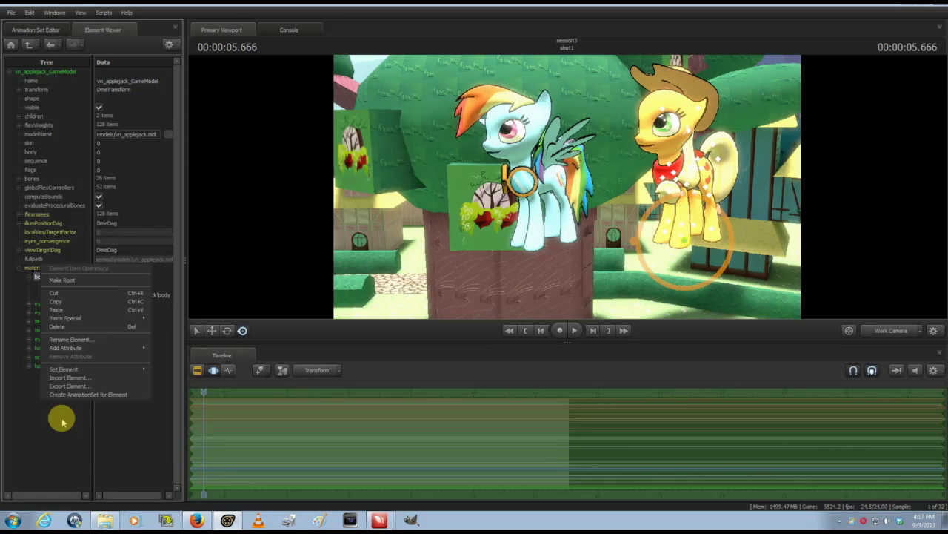
- Dismiss the body material's menu and expand Applejack's hairfront material to show its attributes
mouse_move(99, 348)
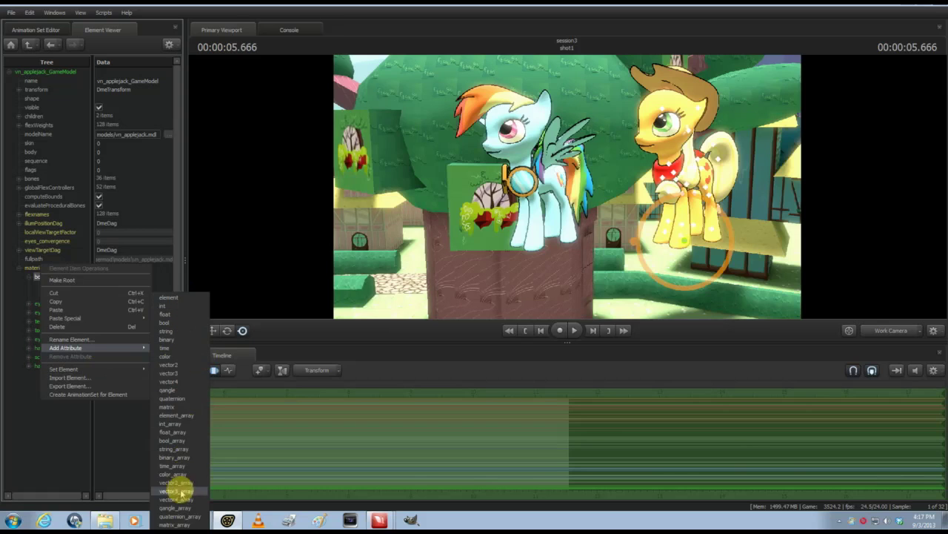
click(47, 415)
double_click(43, 365)
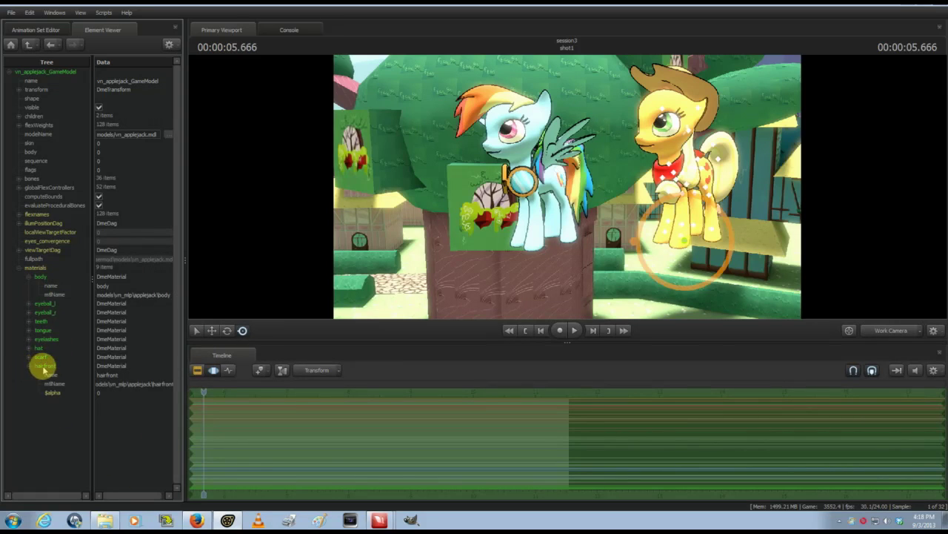
- Add an element-type attribute named newAttribute to the hairfront material
right_click(45, 366)
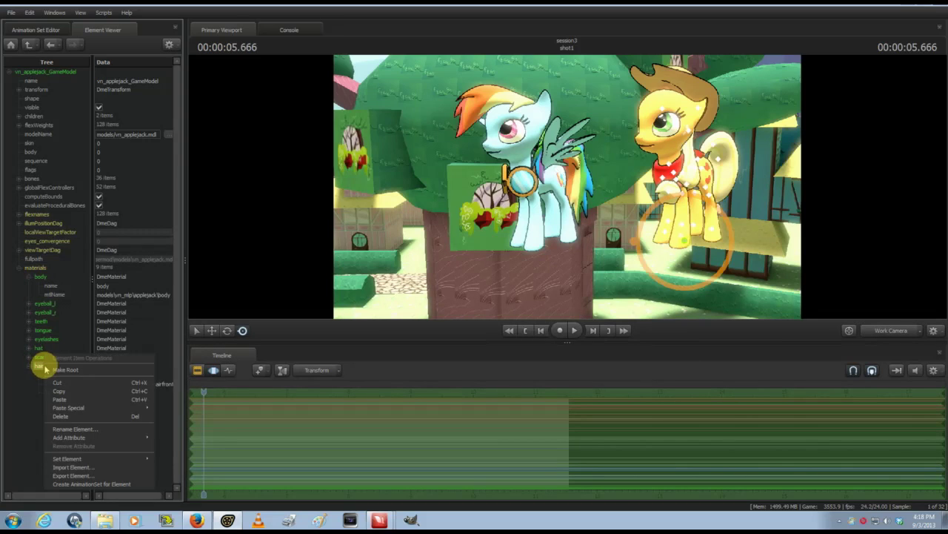
mouse_move(152, 459)
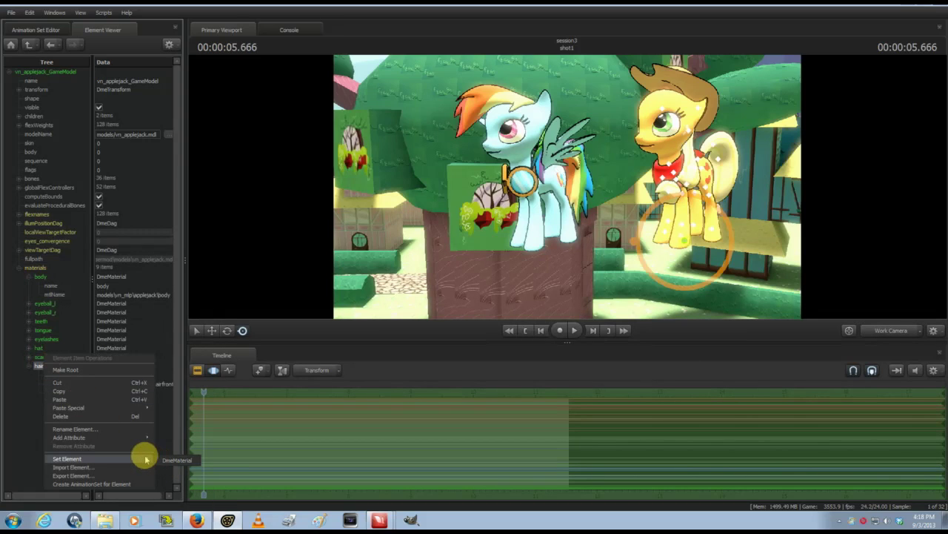
mouse_move(143, 440)
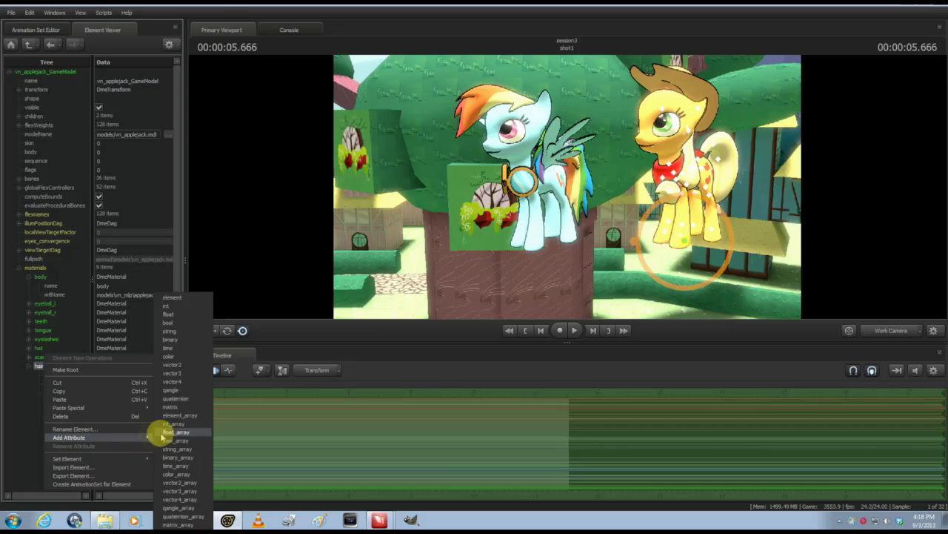
click(190, 296)
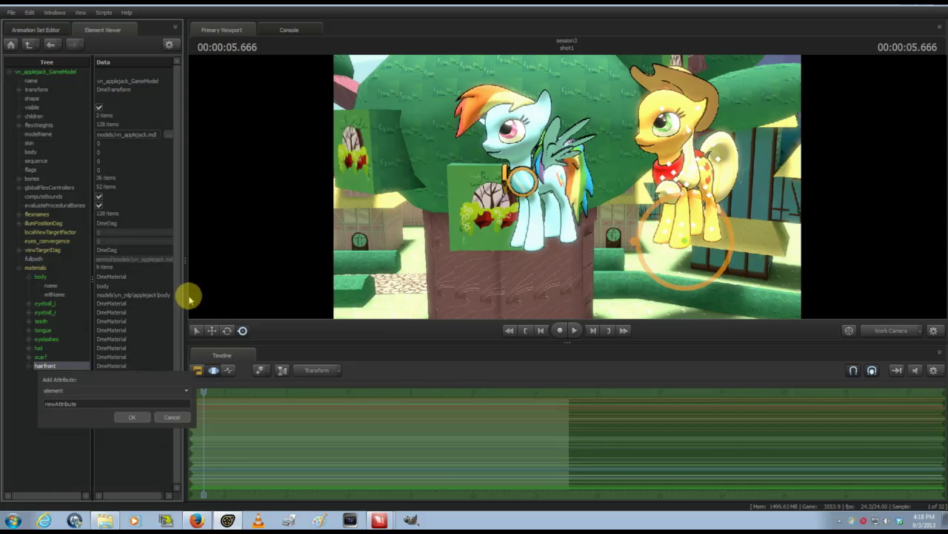
click(132, 417)
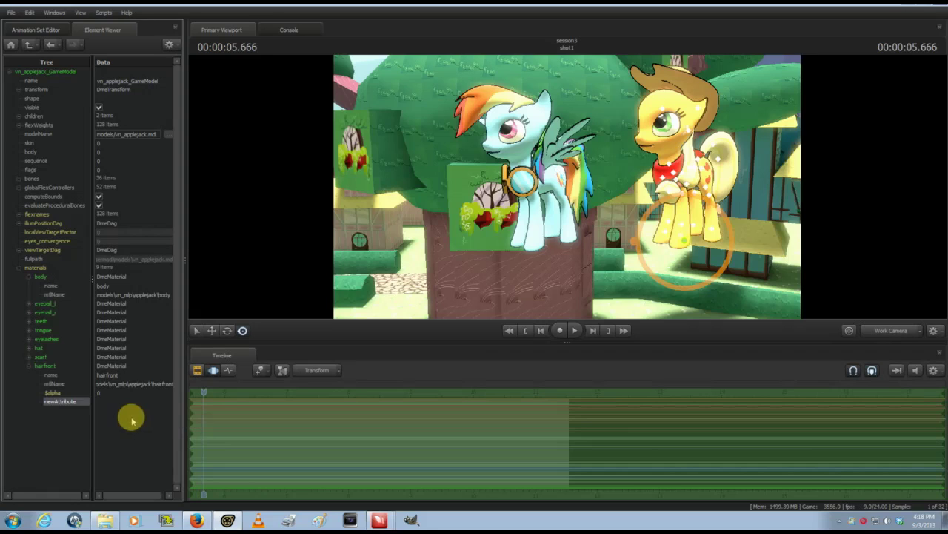
right_click(62, 400)
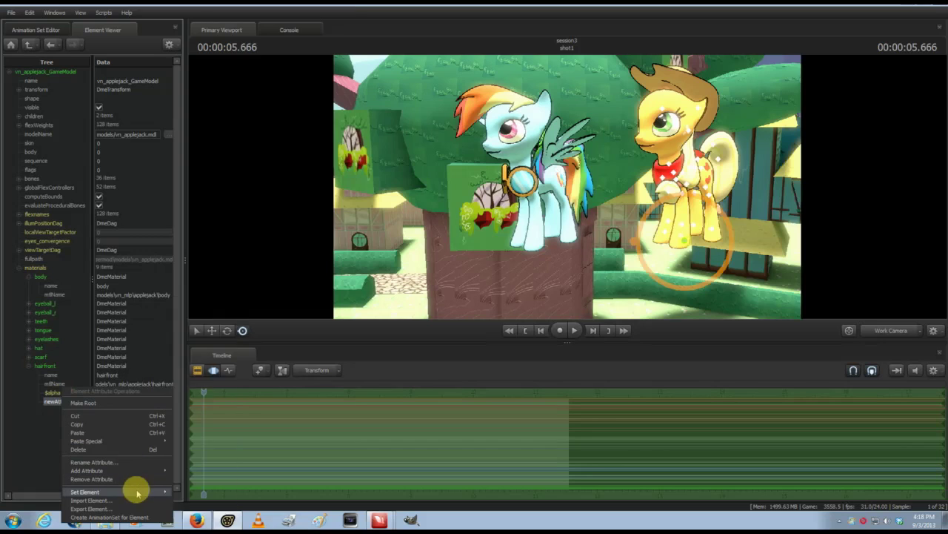
mouse_move(138, 493)
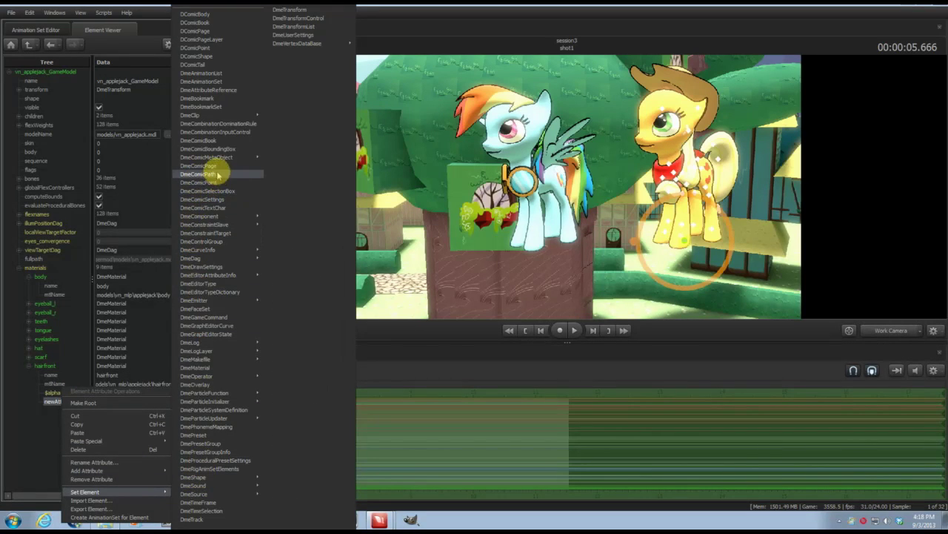
mouse_move(219, 163)
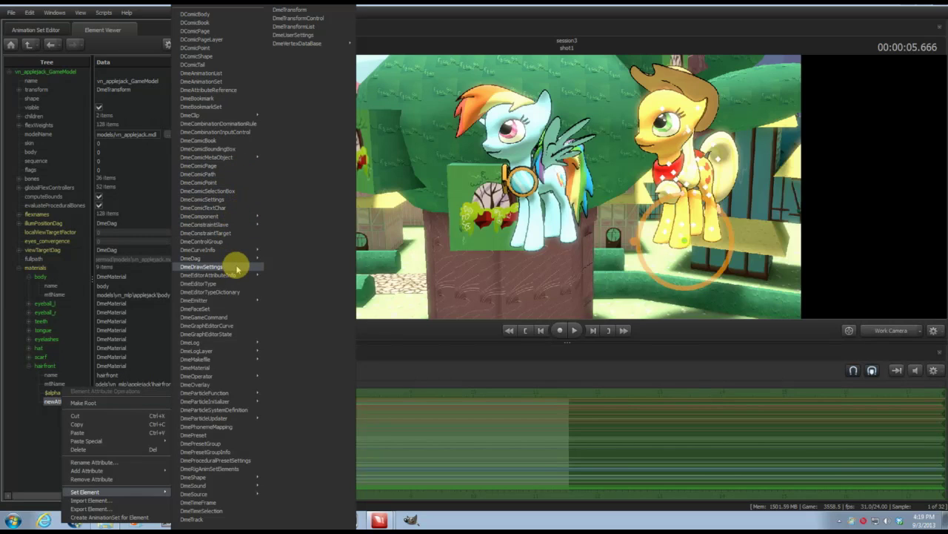
mouse_move(234, 362)
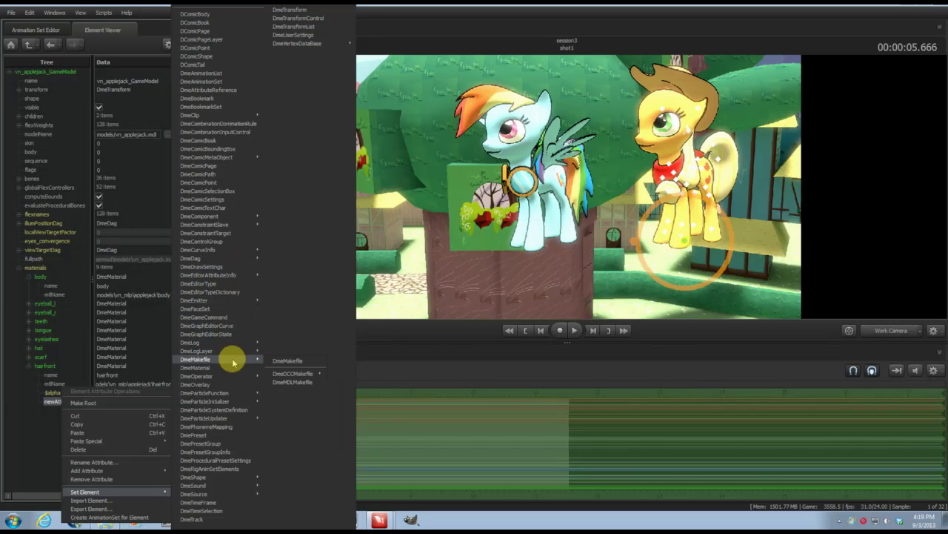
click(46, 440)
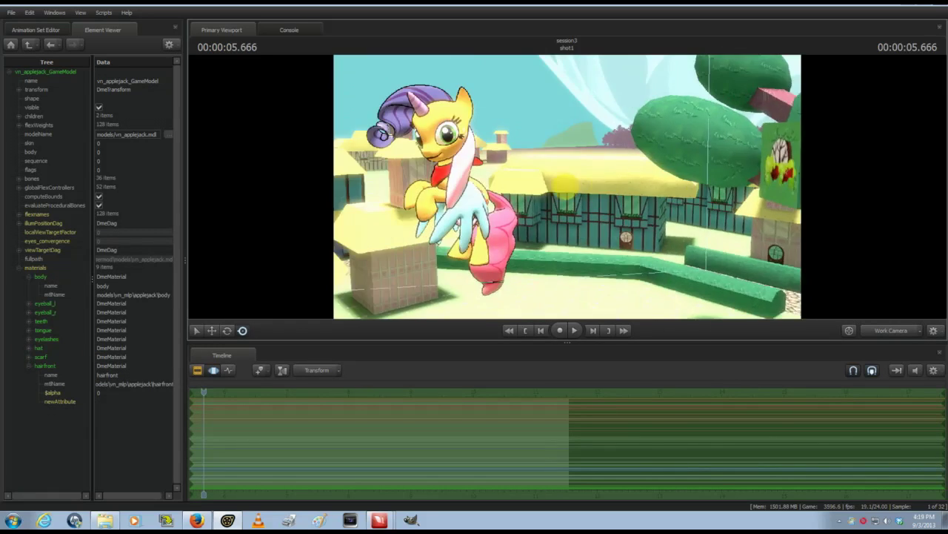
drag(563, 184, 567, 185)
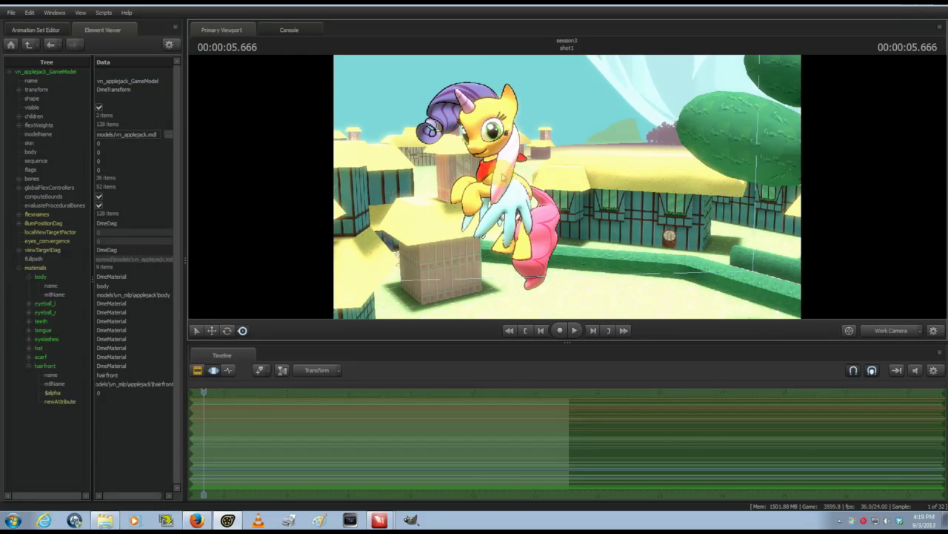
- Turn the work camera toward goggled Rainbow Dash and Applejack so both stand framed side by side
mouse_move(576, 188)
mouse_down()
mouse_move(593, 189)
mouse_move(569, 191)
mouse_up()
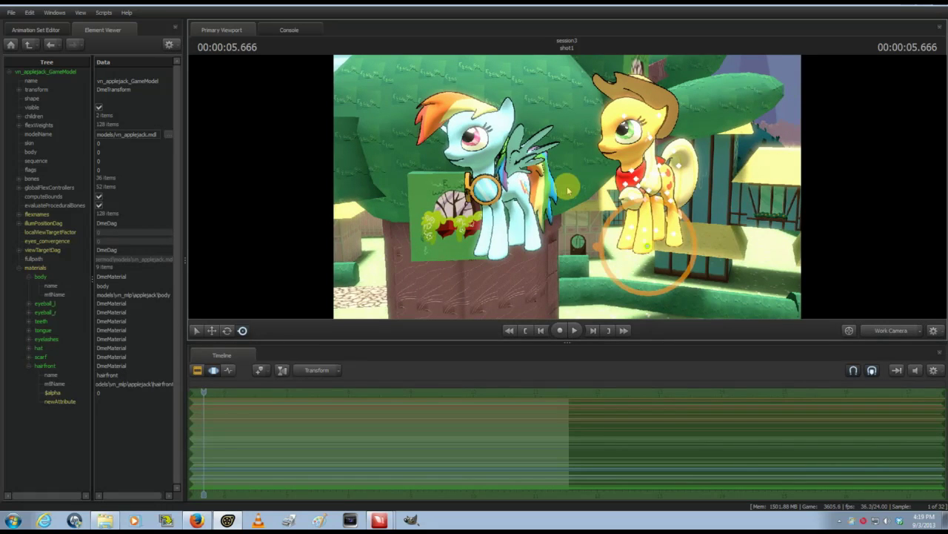
drag(576, 159, 557, 173)
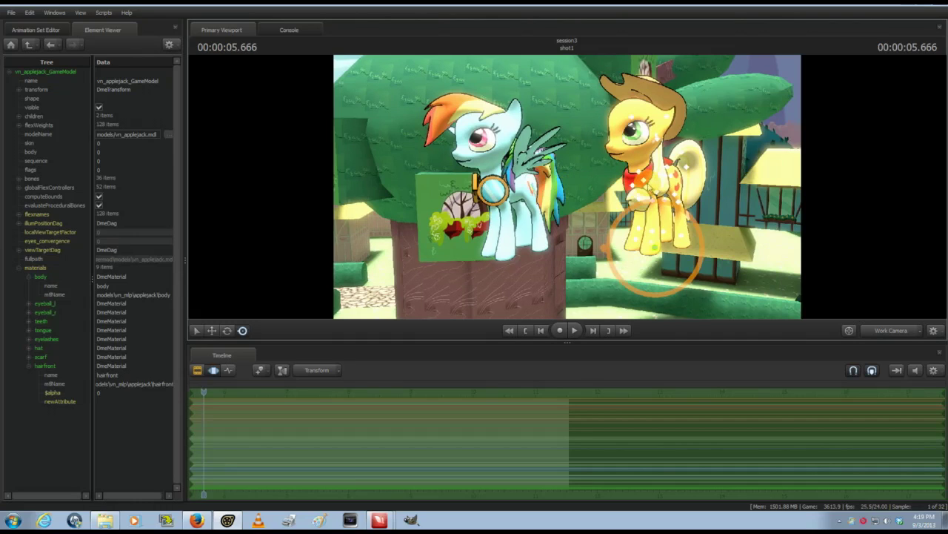